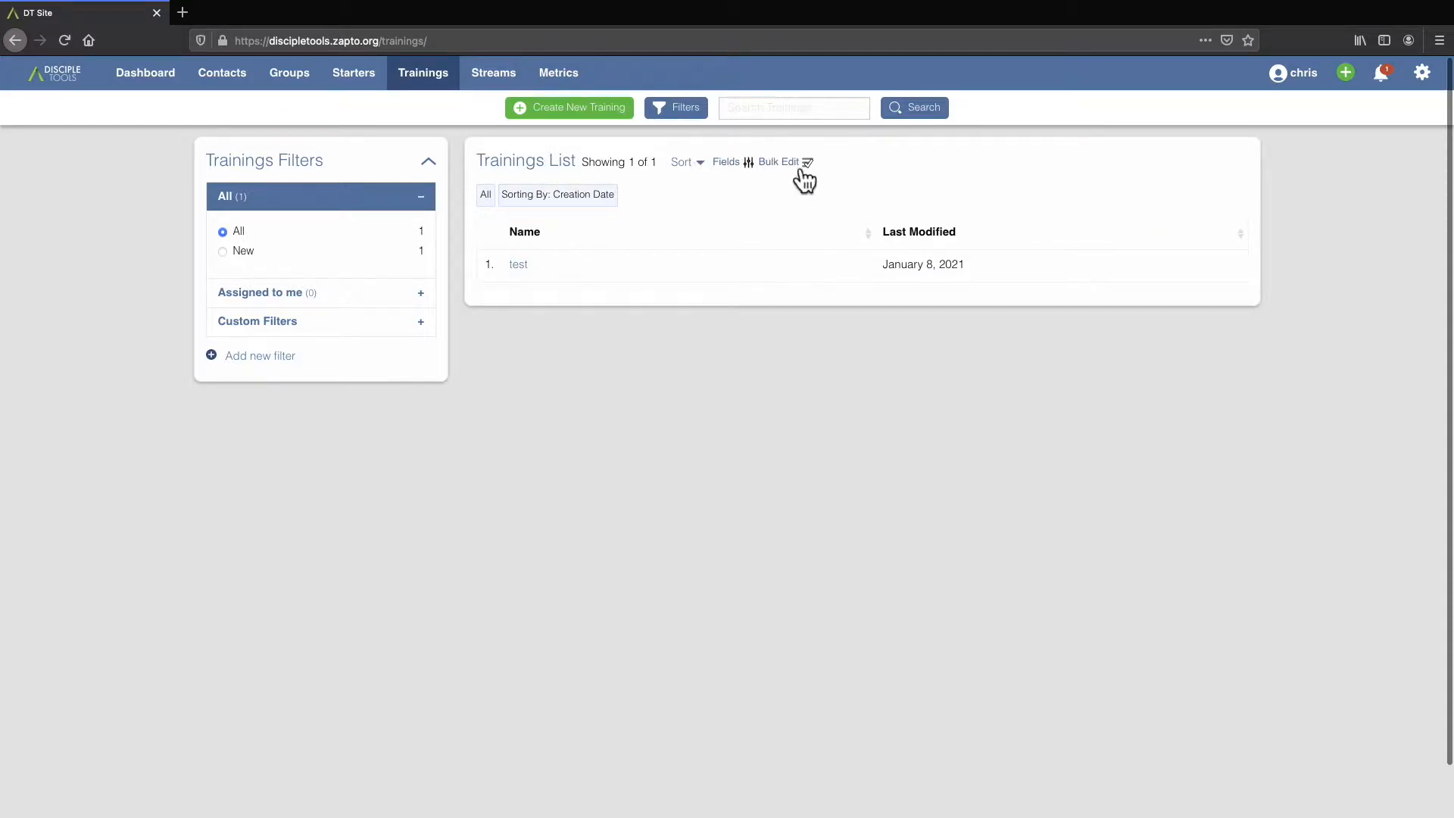
# Start a new training record named "New Training" with the status Proposed.
pyautogui.click(562, 111)
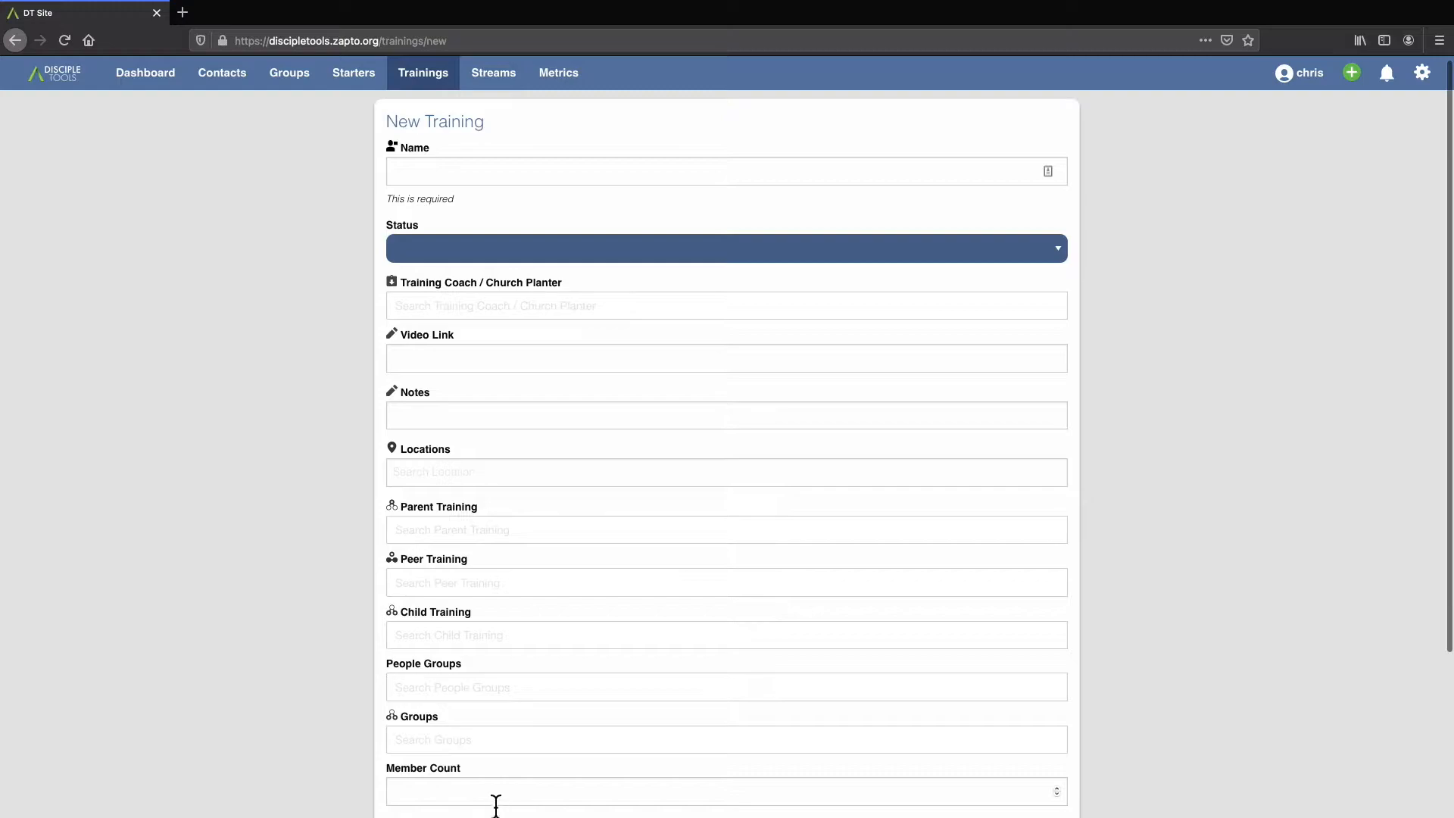
pyautogui.click(438, 175)
pyautogui.write('New Training')
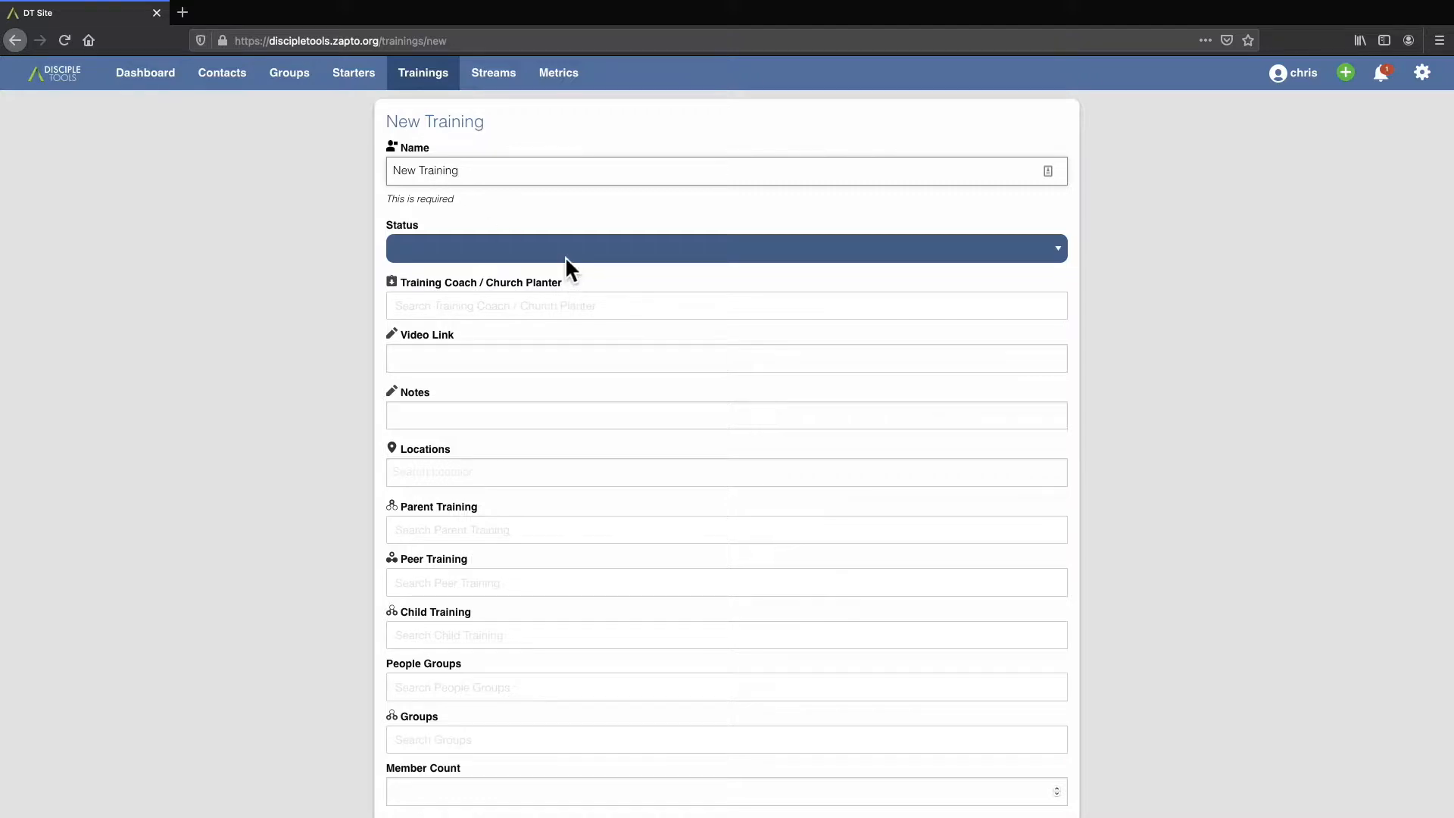
pyautogui.click(566, 260)
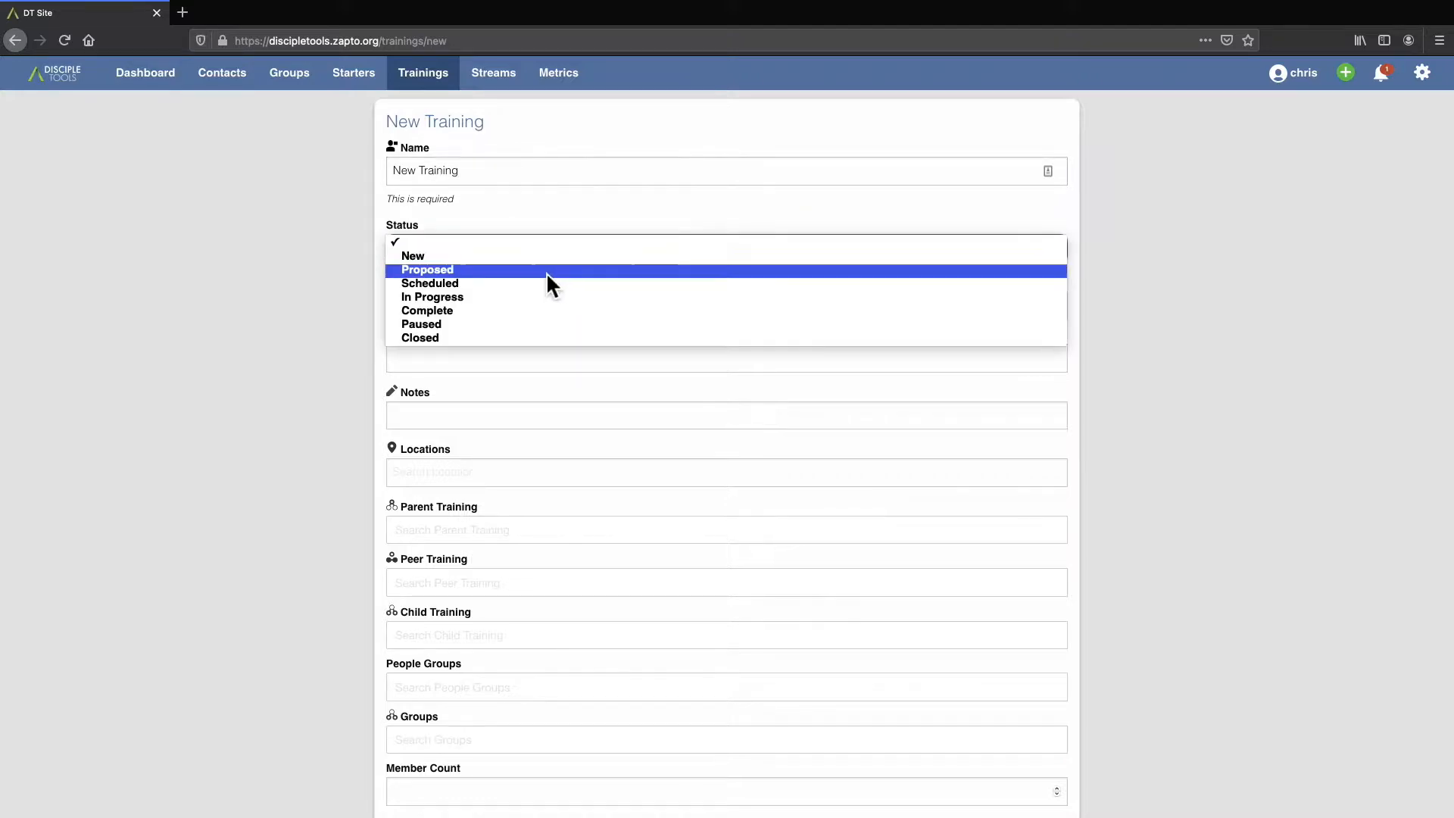
pyautogui.click(436, 269)
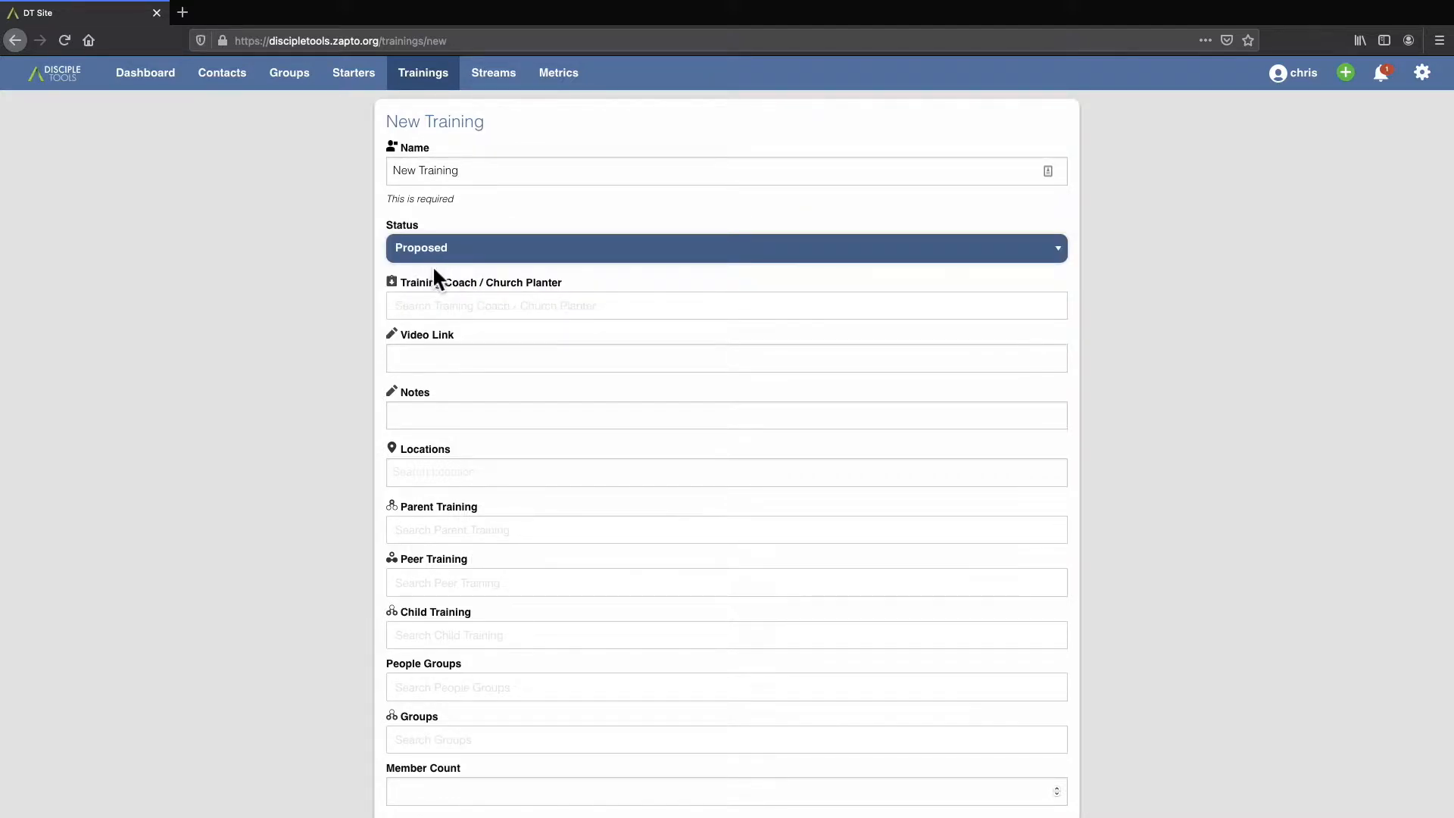
# Assign the first suggested contact as training coach / church planter and save the new training record.
pyautogui.click(447, 310)
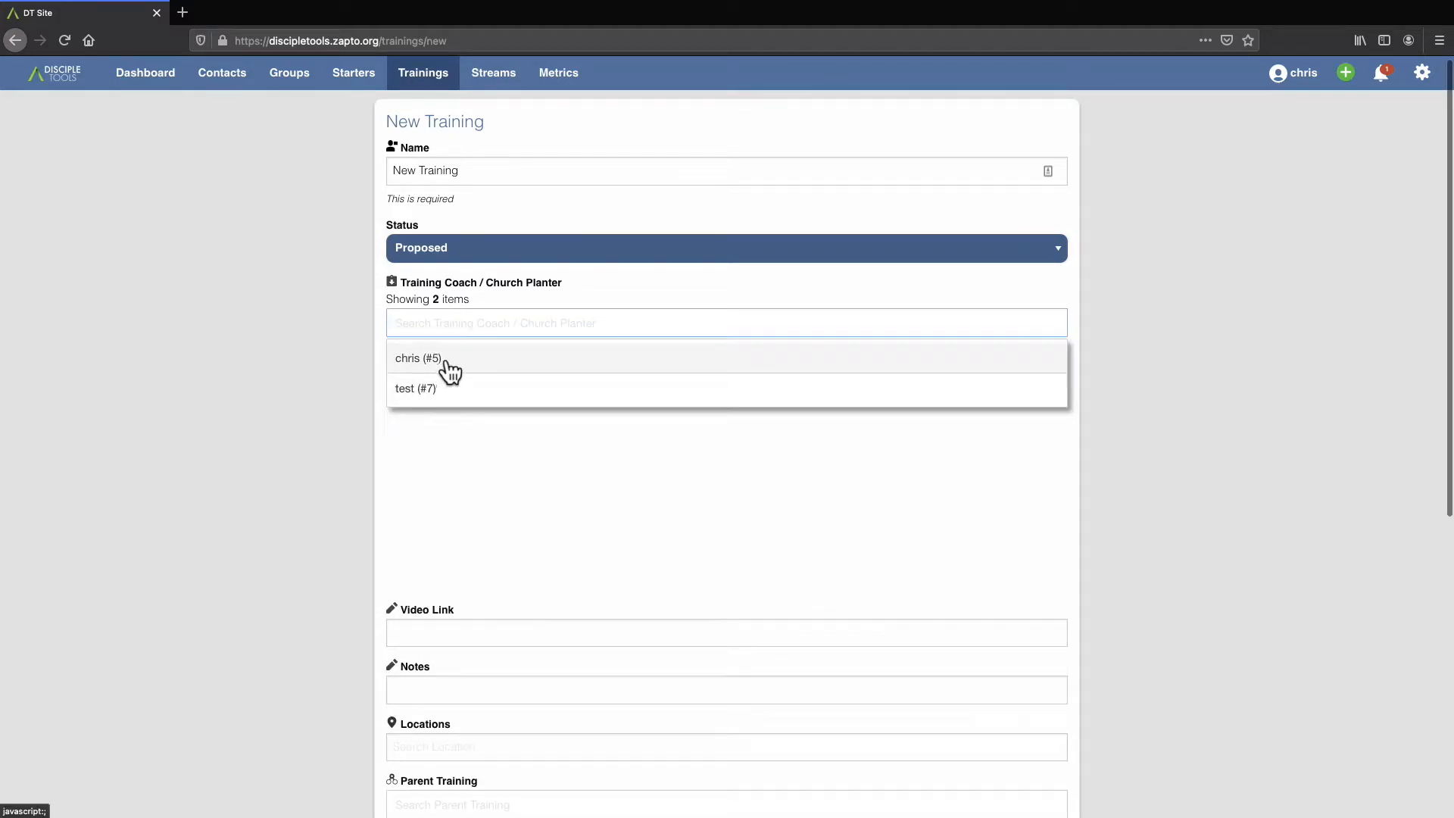
pyautogui.click(458, 368)
pyautogui.scroll(1, 524, 394)
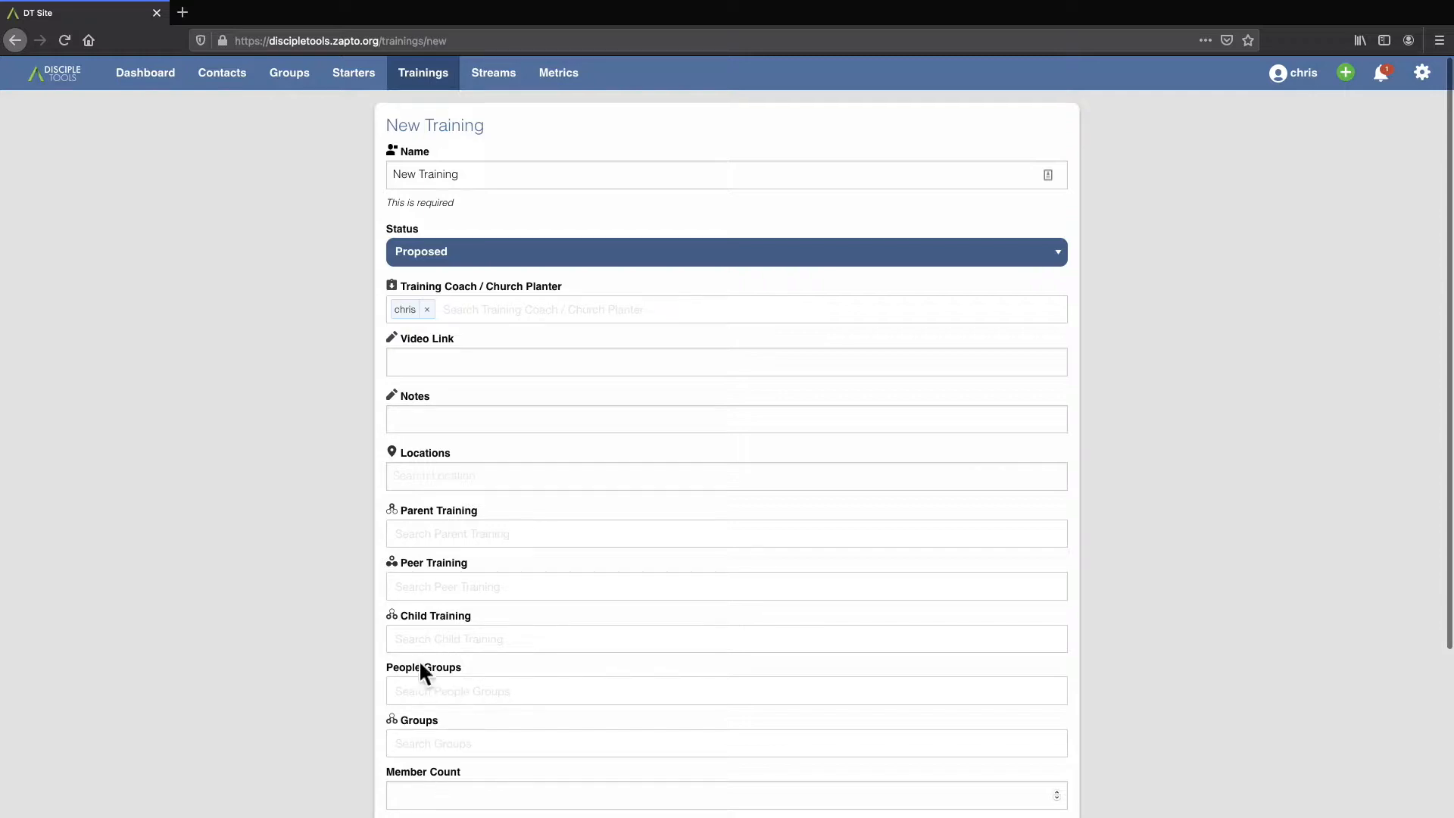
pyautogui.scroll(-5, 486, 722)
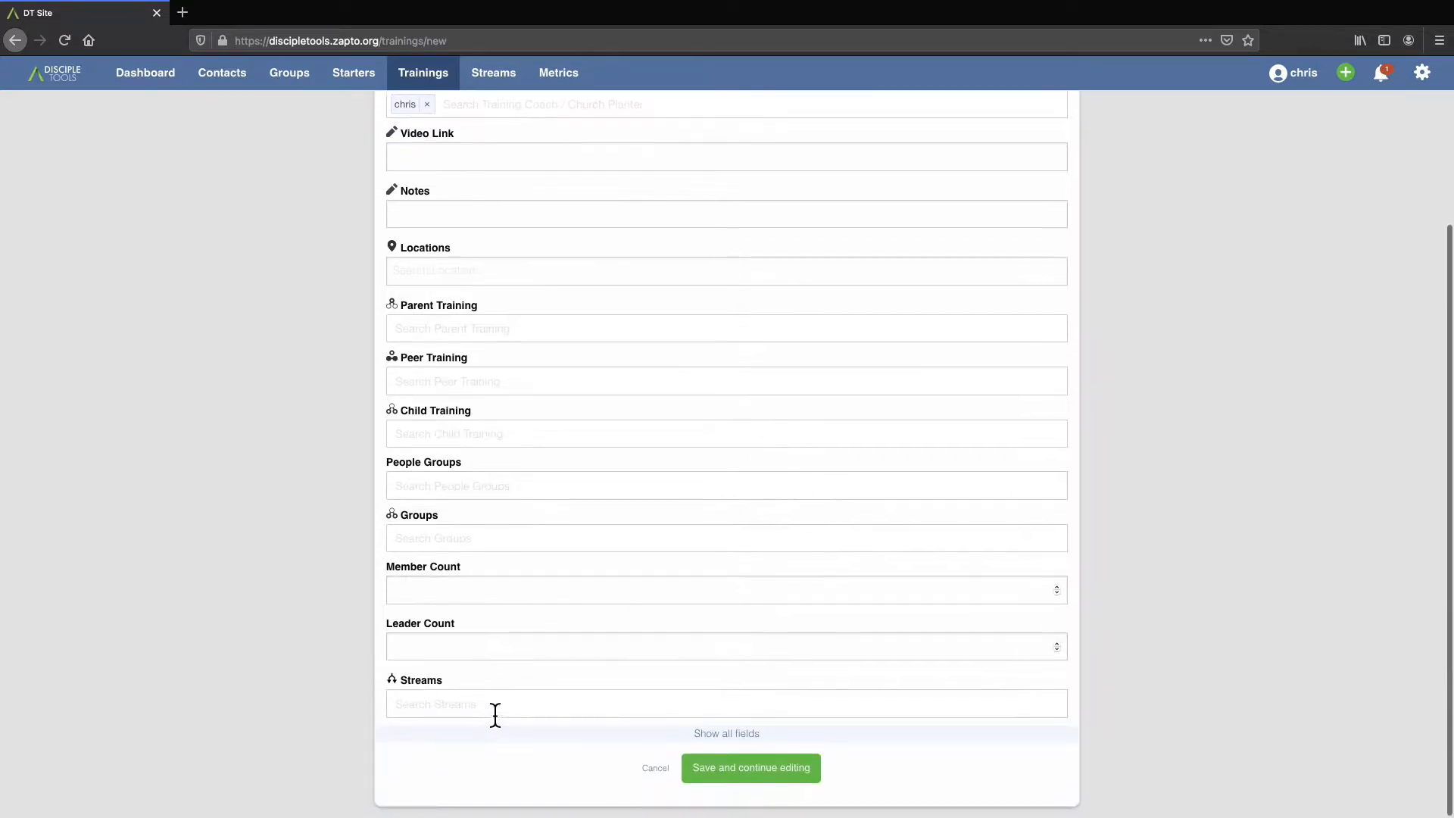
pyautogui.click(773, 766)
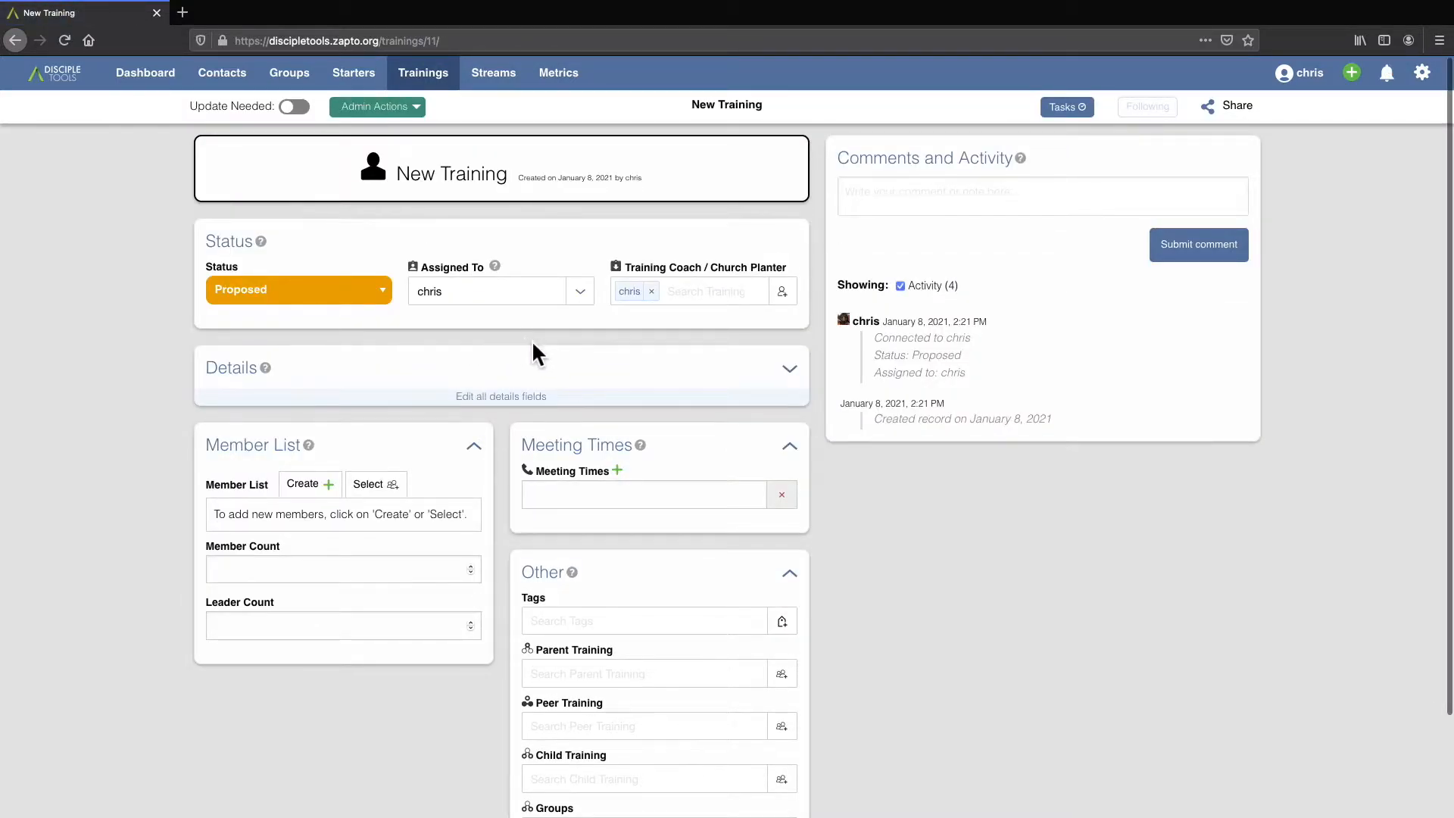
# Create a custom task named "New Tast" for the training record.
pyautogui.click(422, 119)
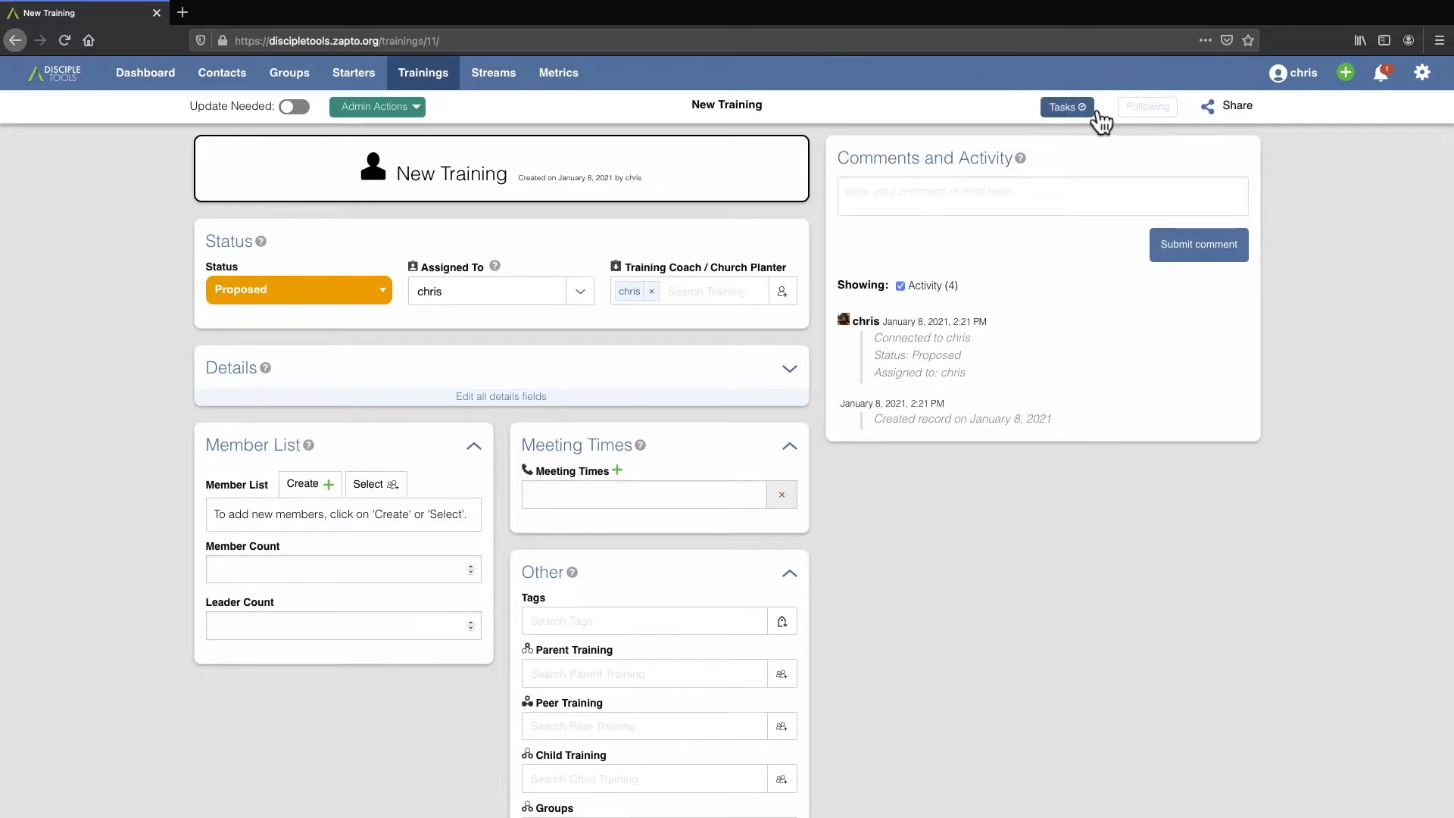
pyautogui.click(1100, 121)
pyautogui.click(517, 277)
pyautogui.click(621, 279)
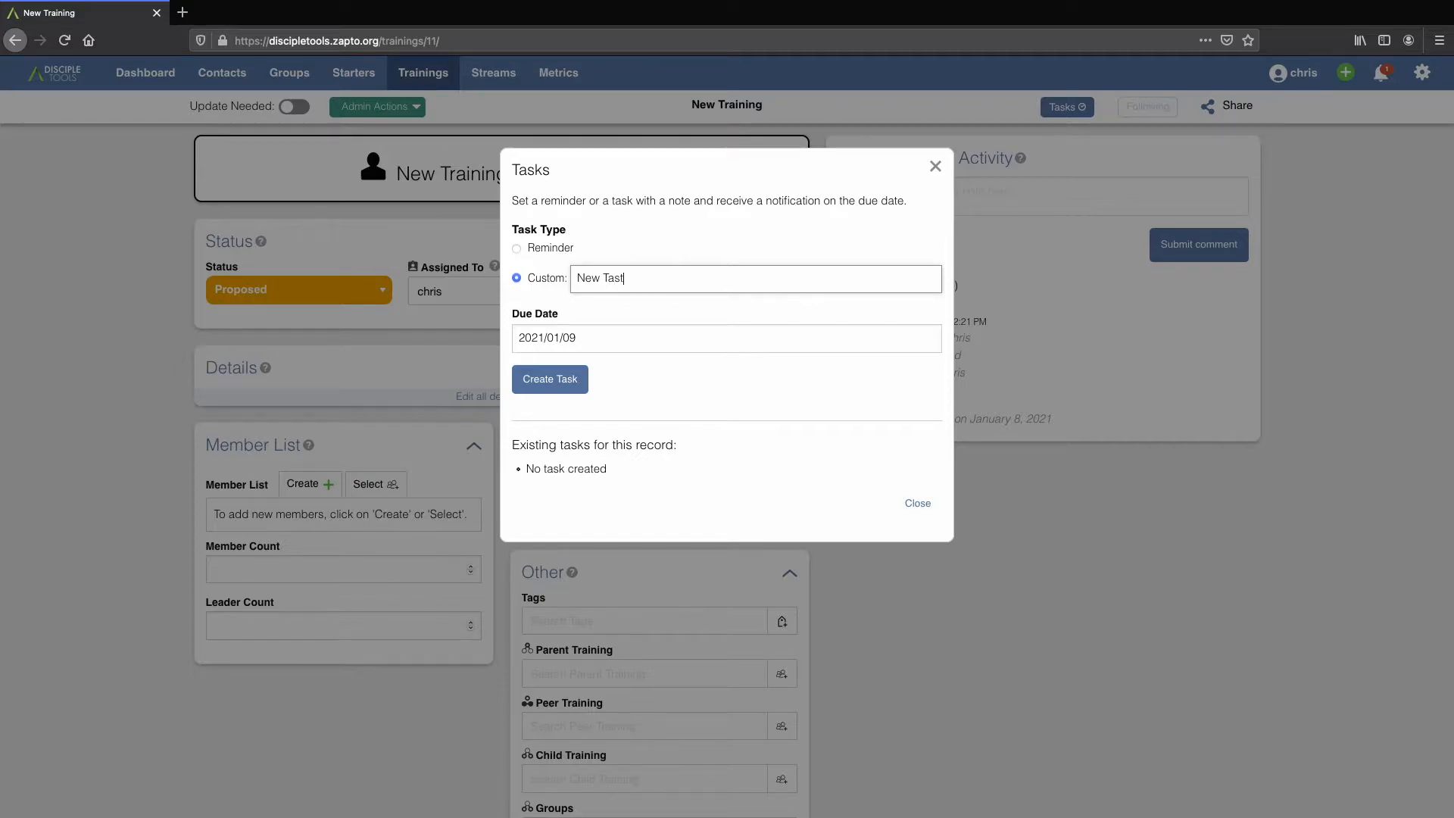
pyautogui.click(564, 380)
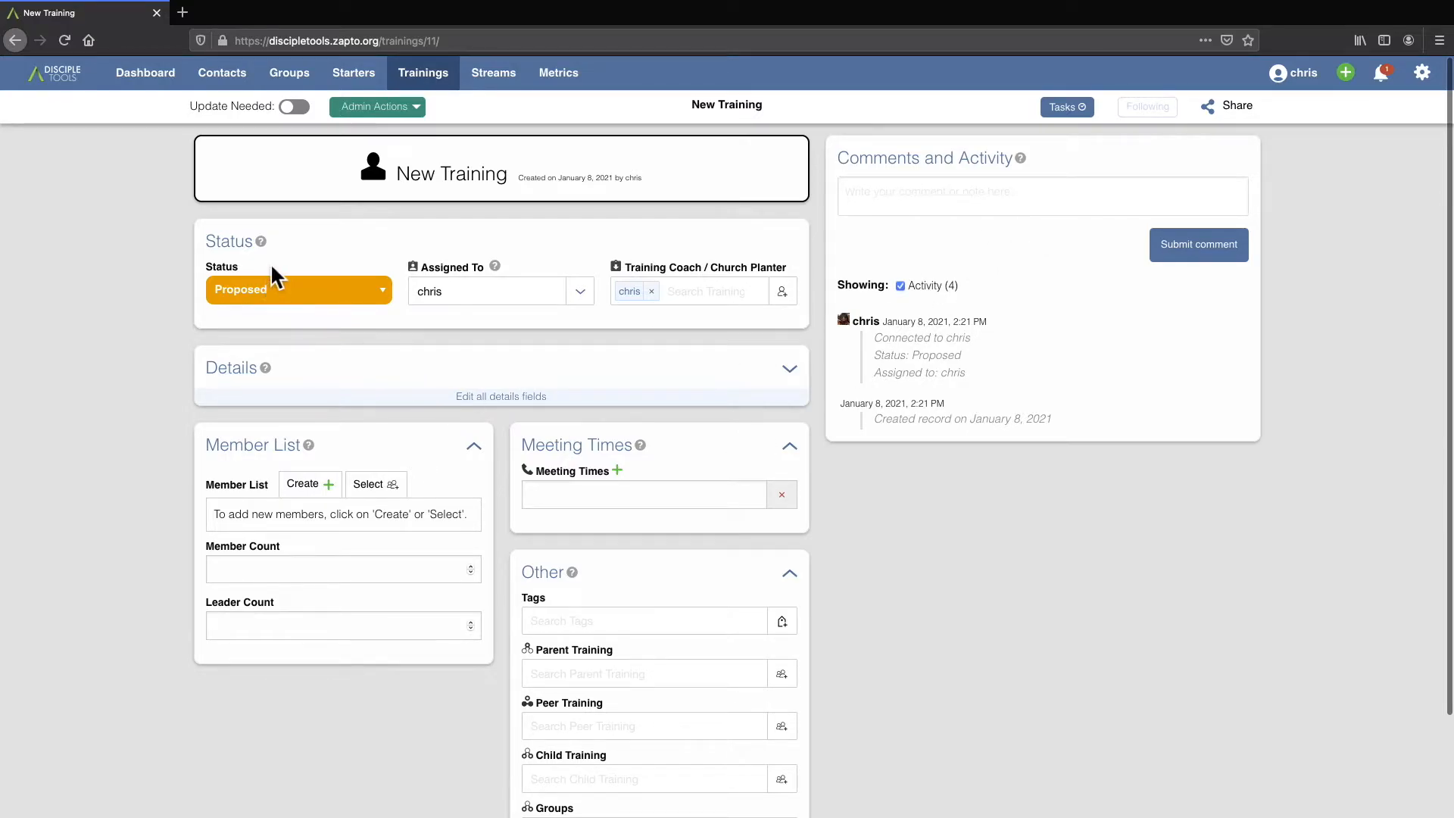
pyautogui.click(293, 293)
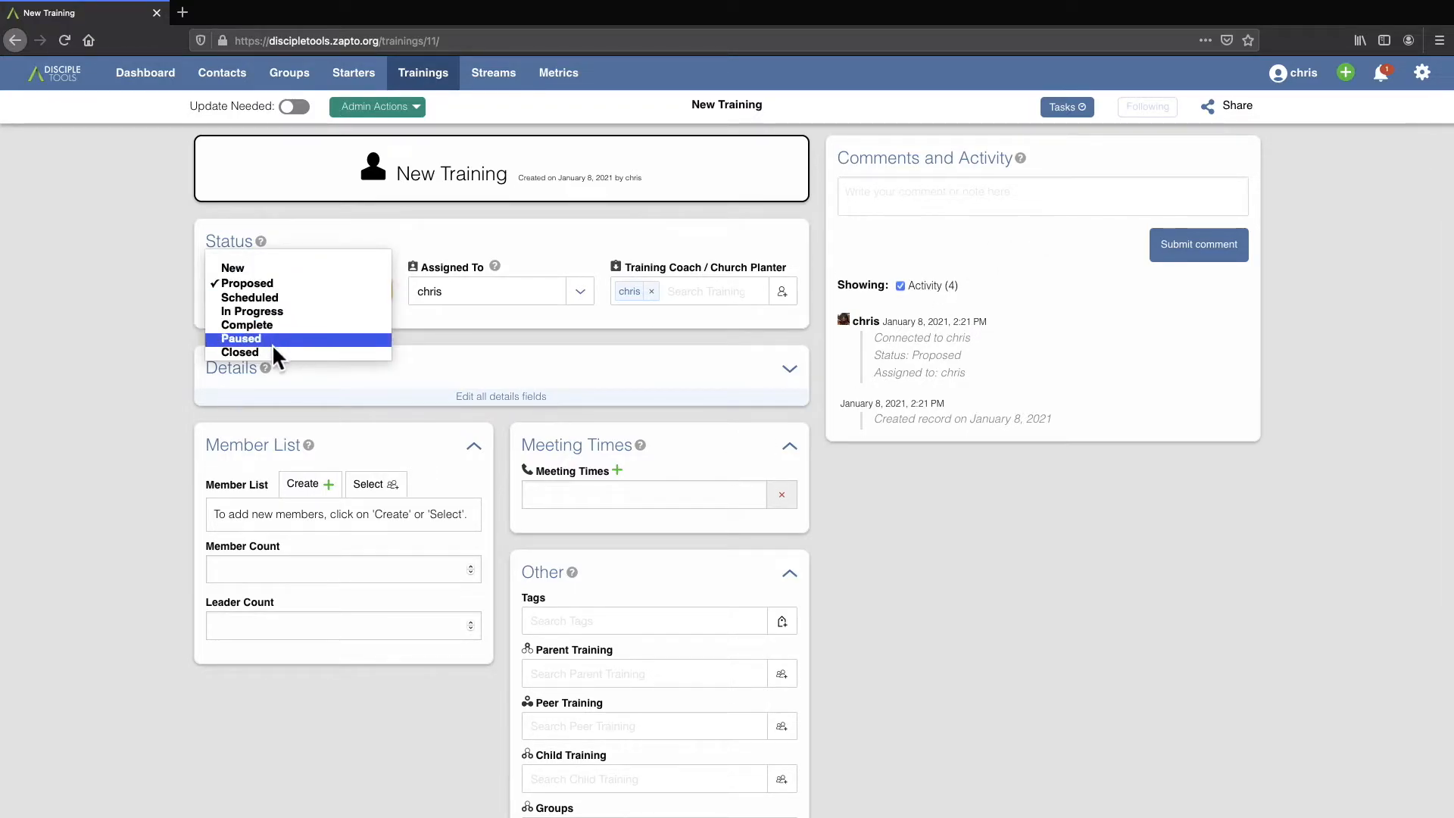
pyautogui.click(337, 229)
pyautogui.click(284, 295)
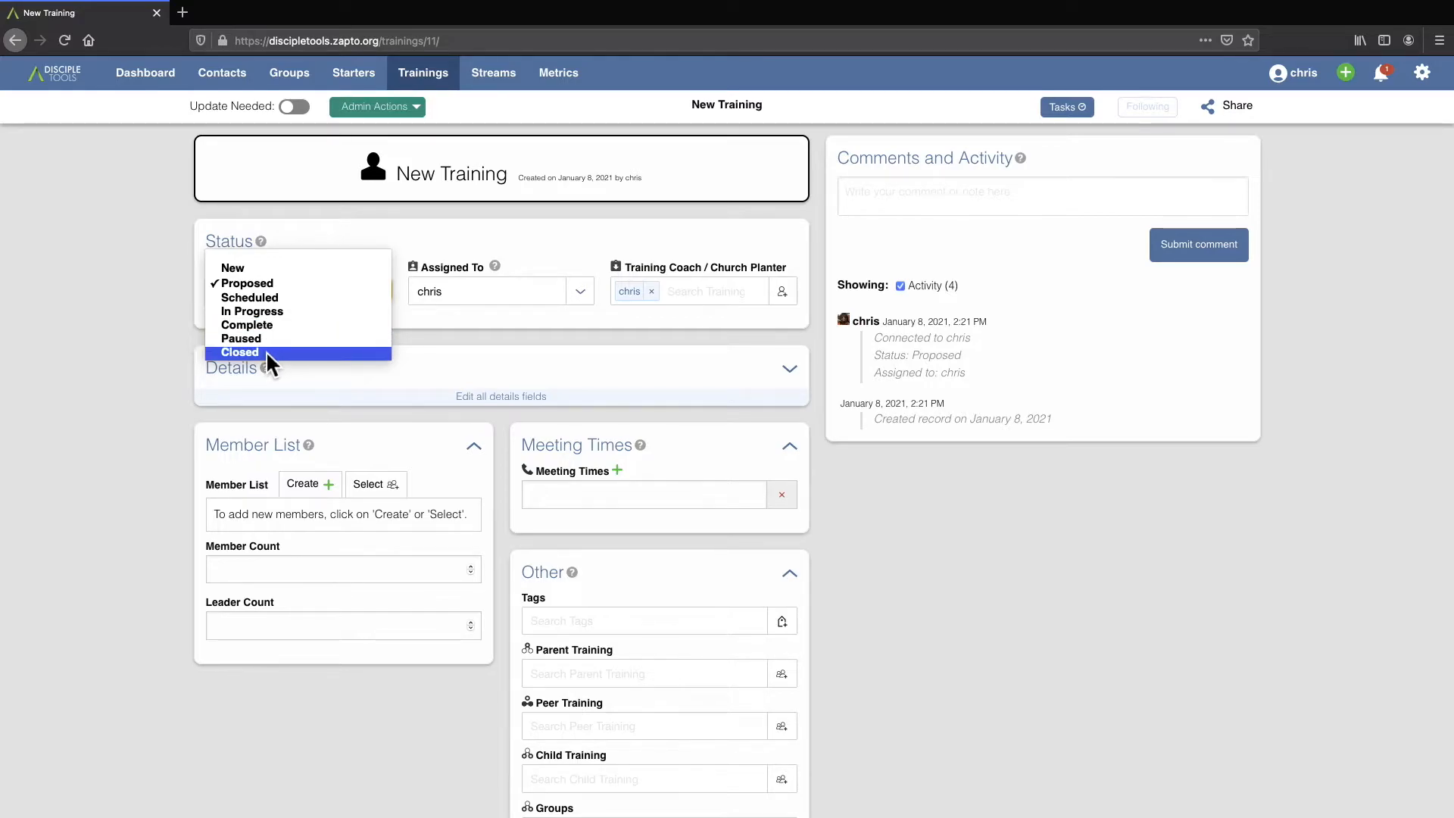
pyautogui.click(488, 241)
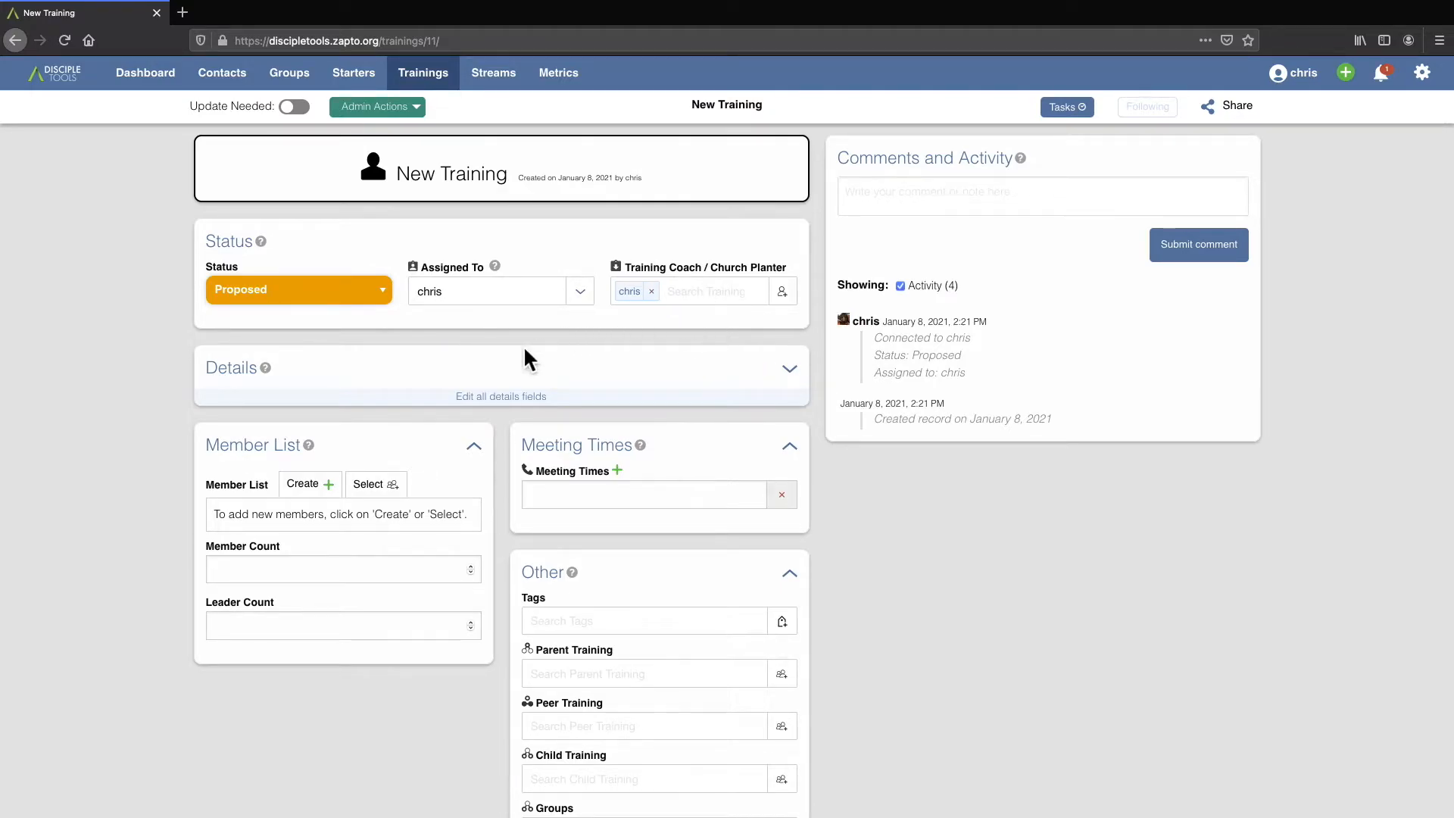
# Add Denver, Colorado, United States as the training's location in the details and view it on the map.
pyautogui.click(529, 397)
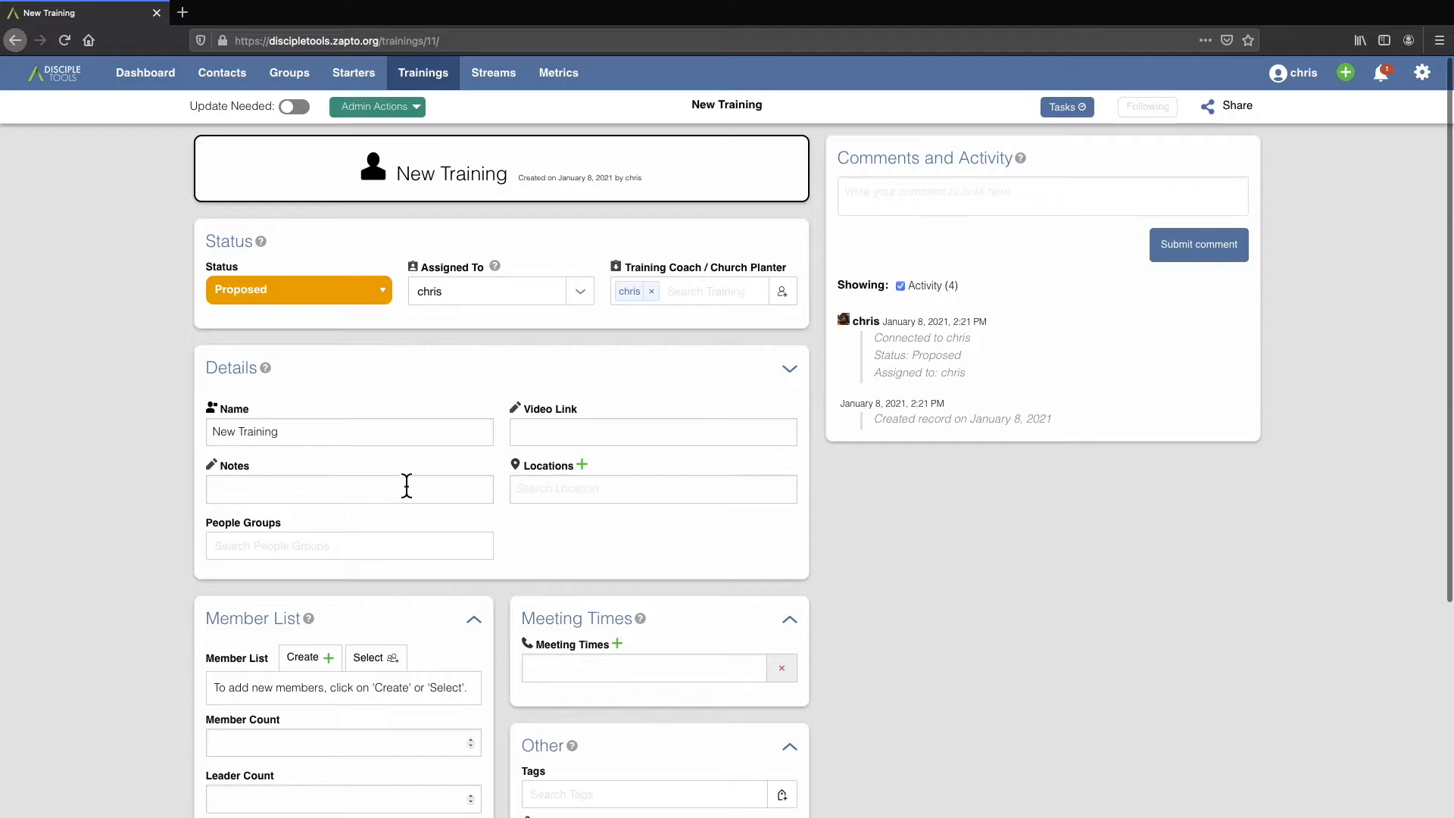
pyautogui.click(537, 430)
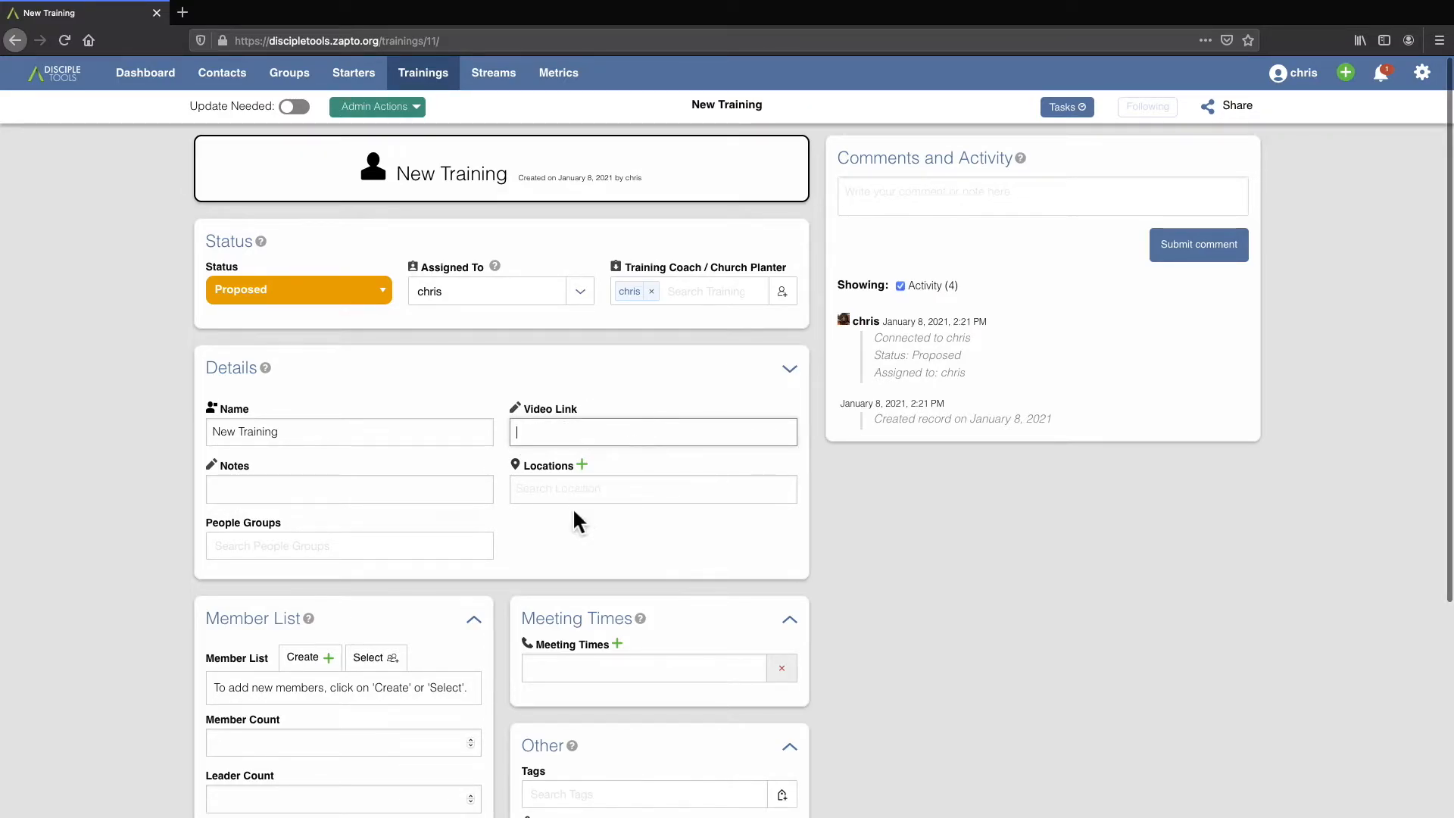
pyautogui.click(542, 494)
pyautogui.write('Denver')
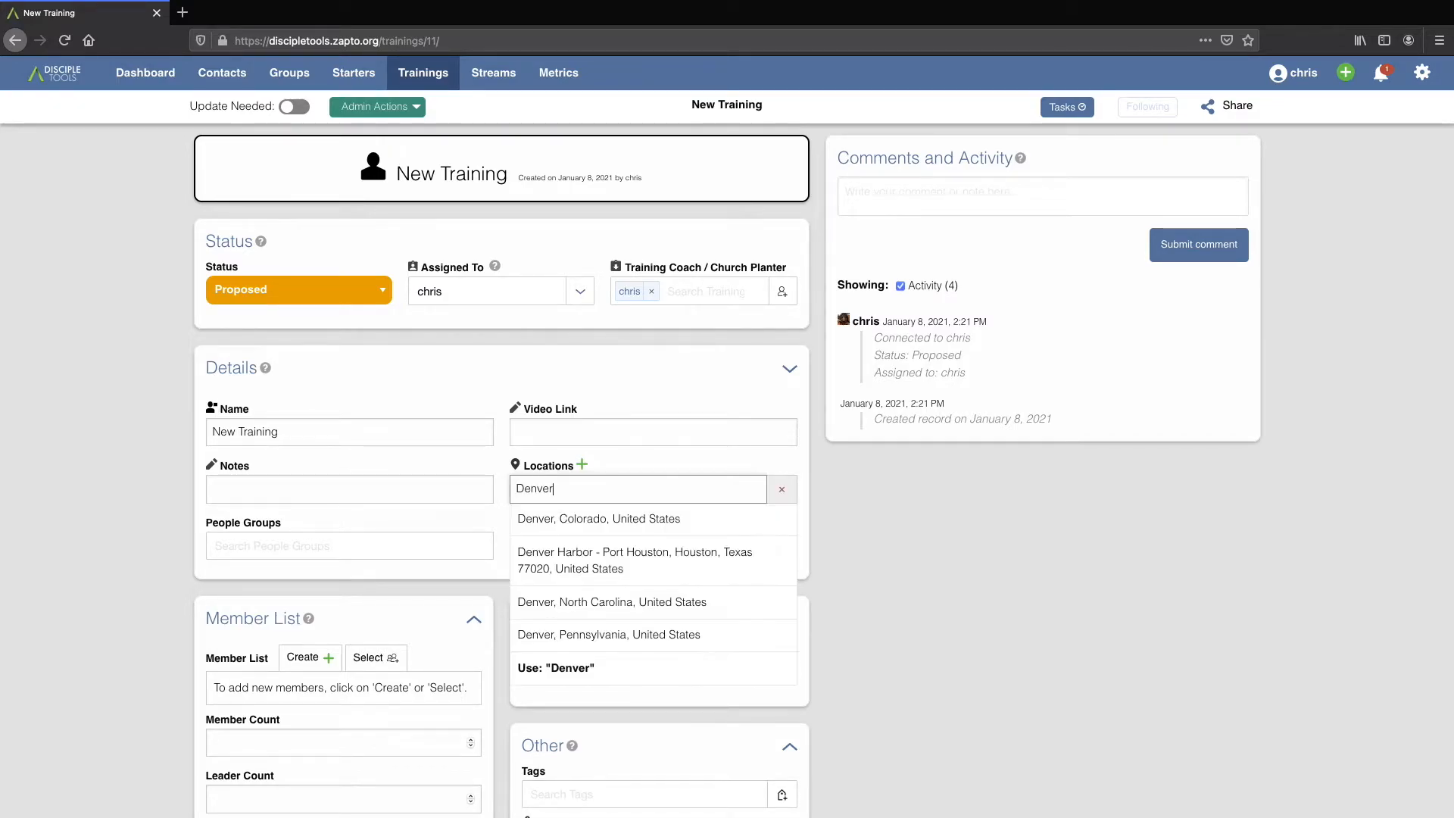
pyautogui.click(648, 519)
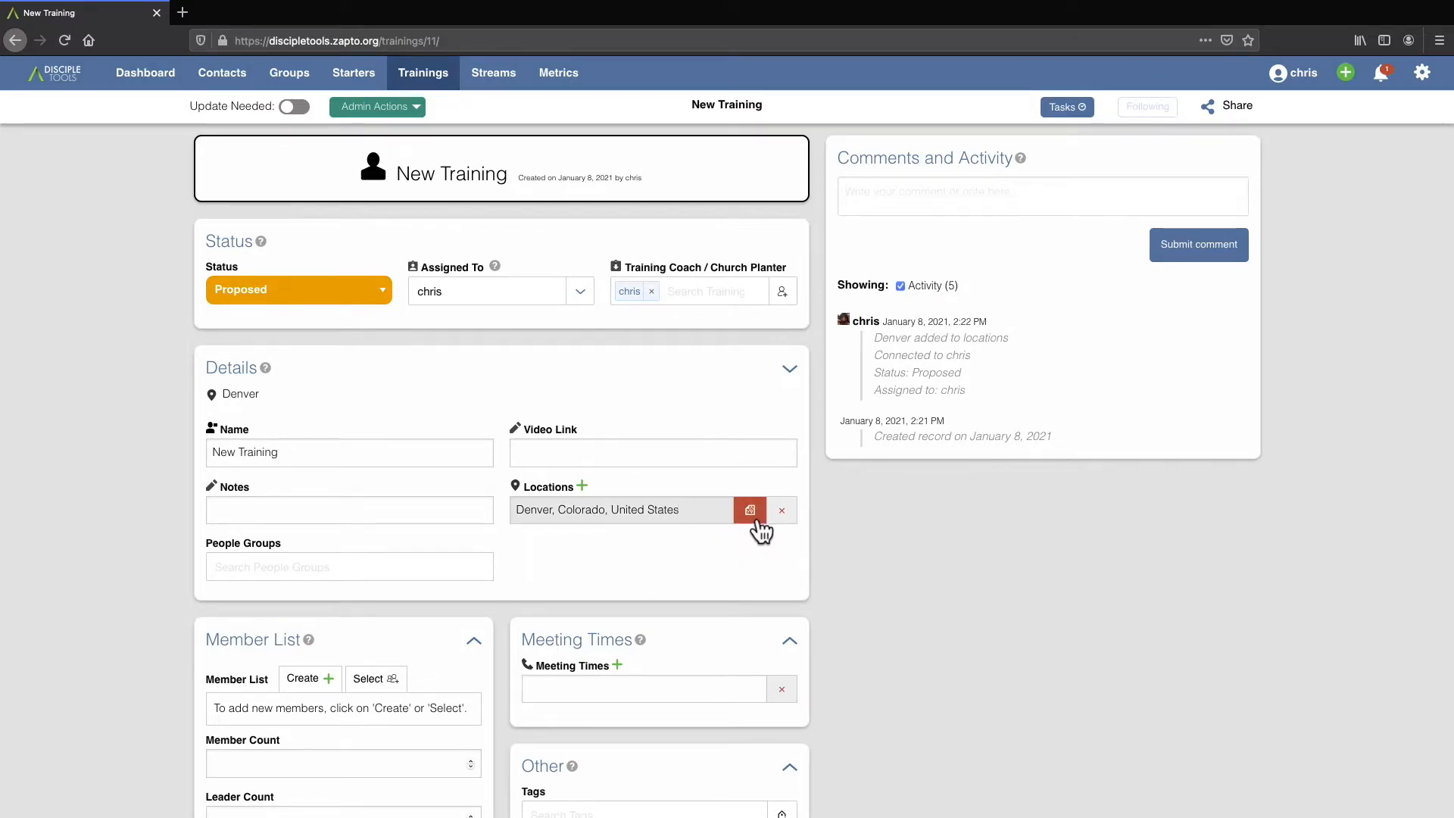
pyautogui.click(755, 521)
pyautogui.scroll(-5, 697, 443)
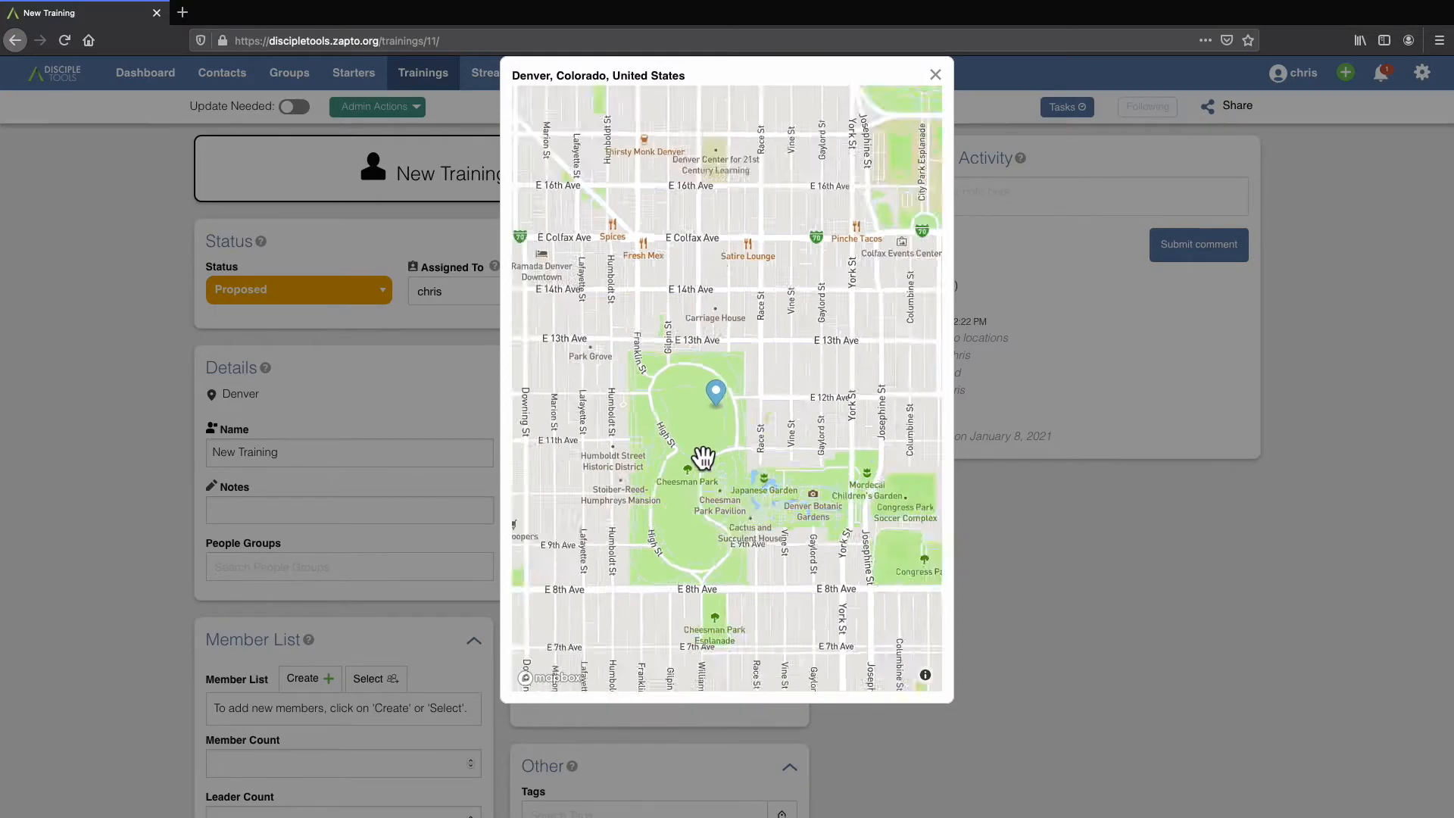
pyautogui.click(935, 74)
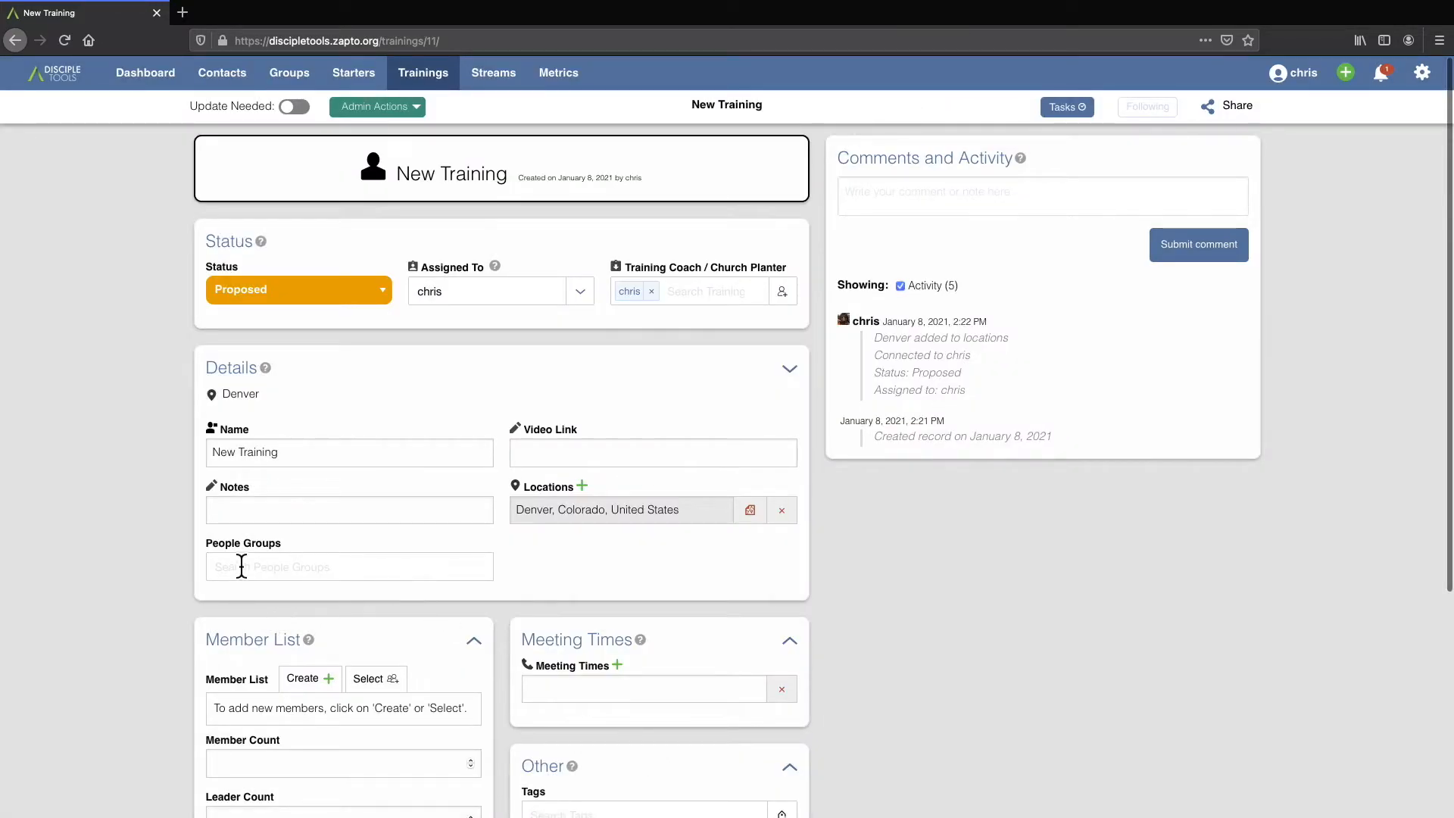
# Add the existing contact "test" to the training's member list and mark that member as leader.
pyautogui.scroll(-3, 541, 571)
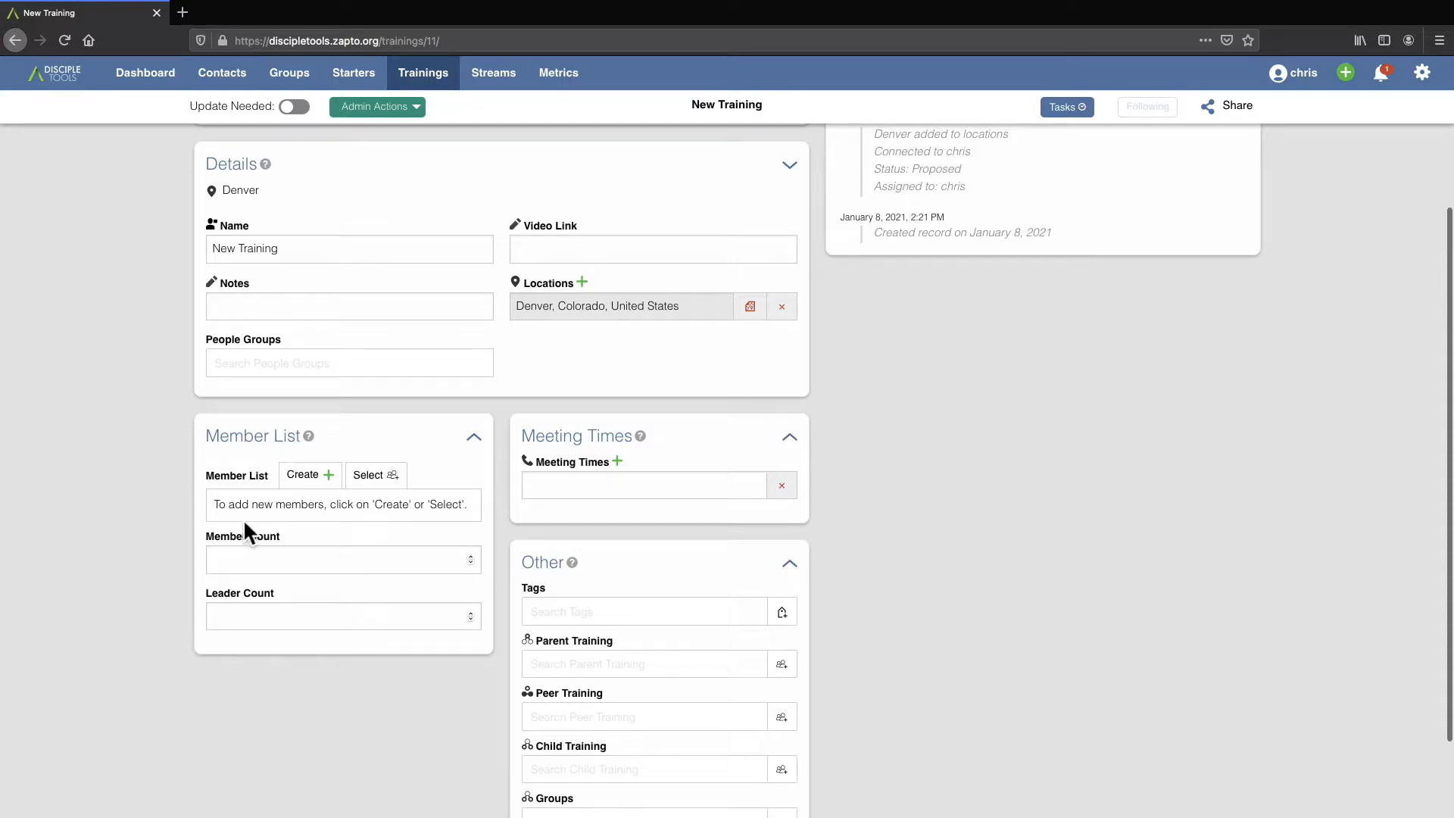
pyautogui.click(367, 475)
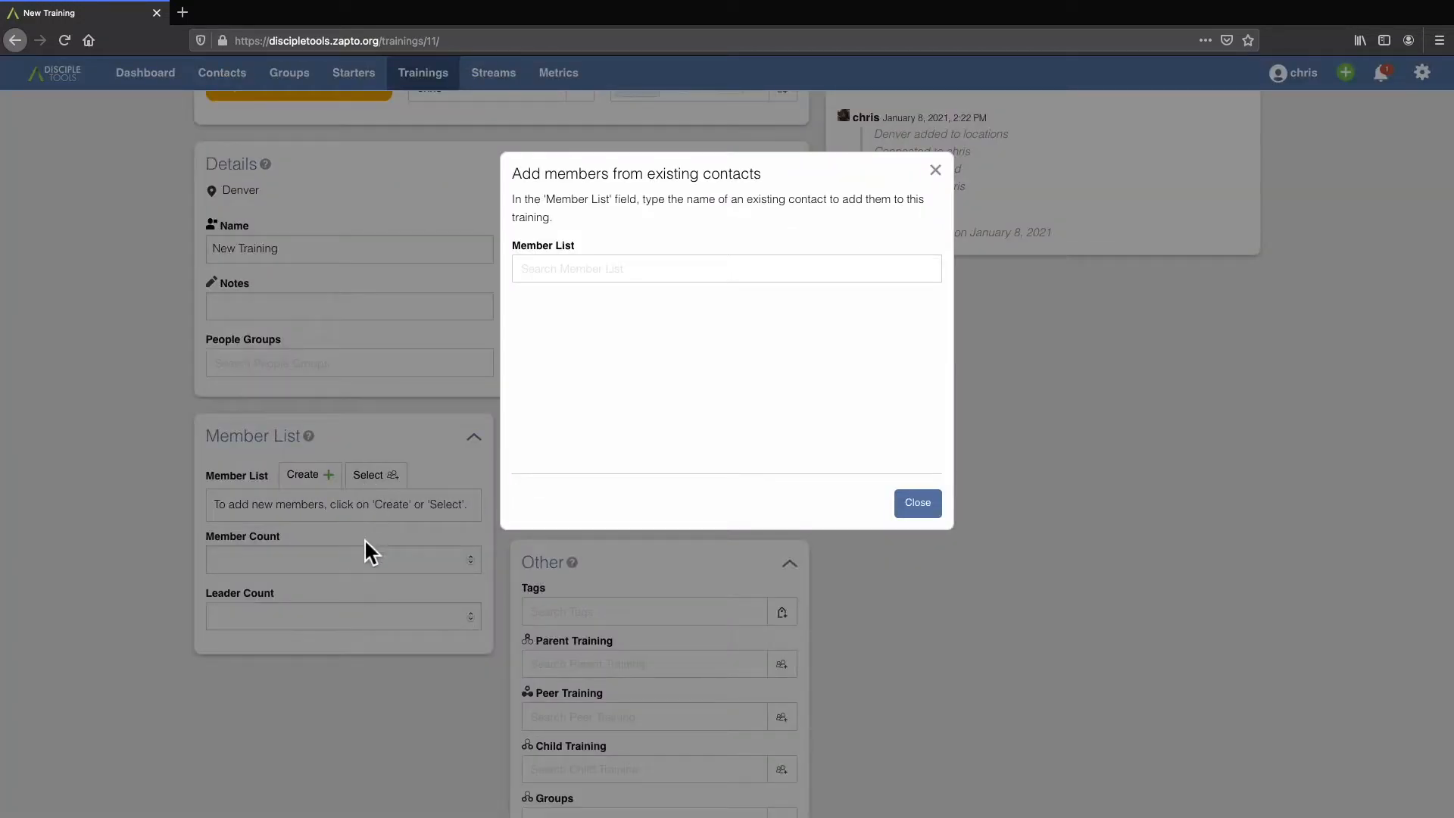
pyautogui.click(550, 270)
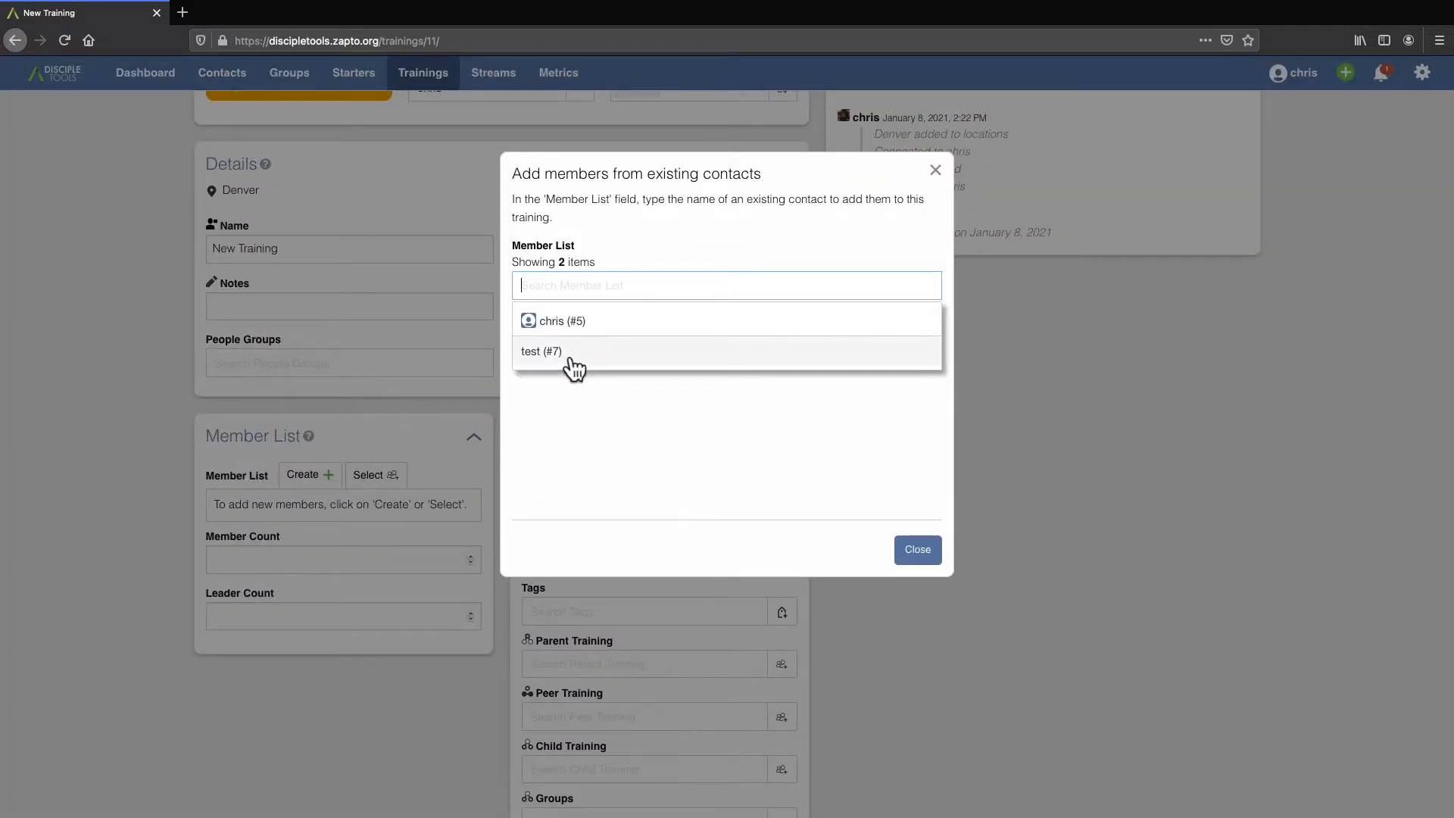
pyautogui.click(572, 356)
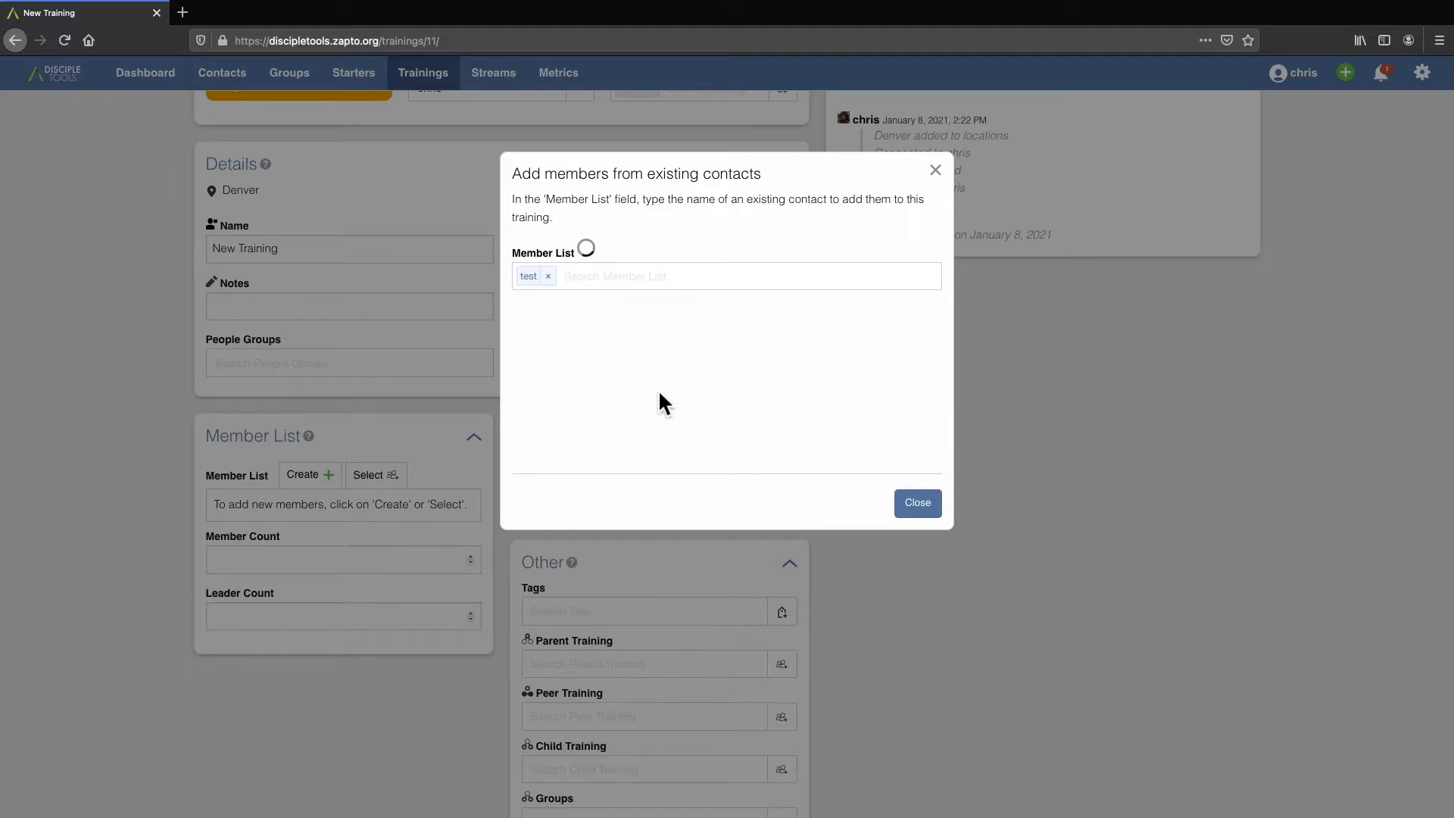
pyautogui.click(927, 506)
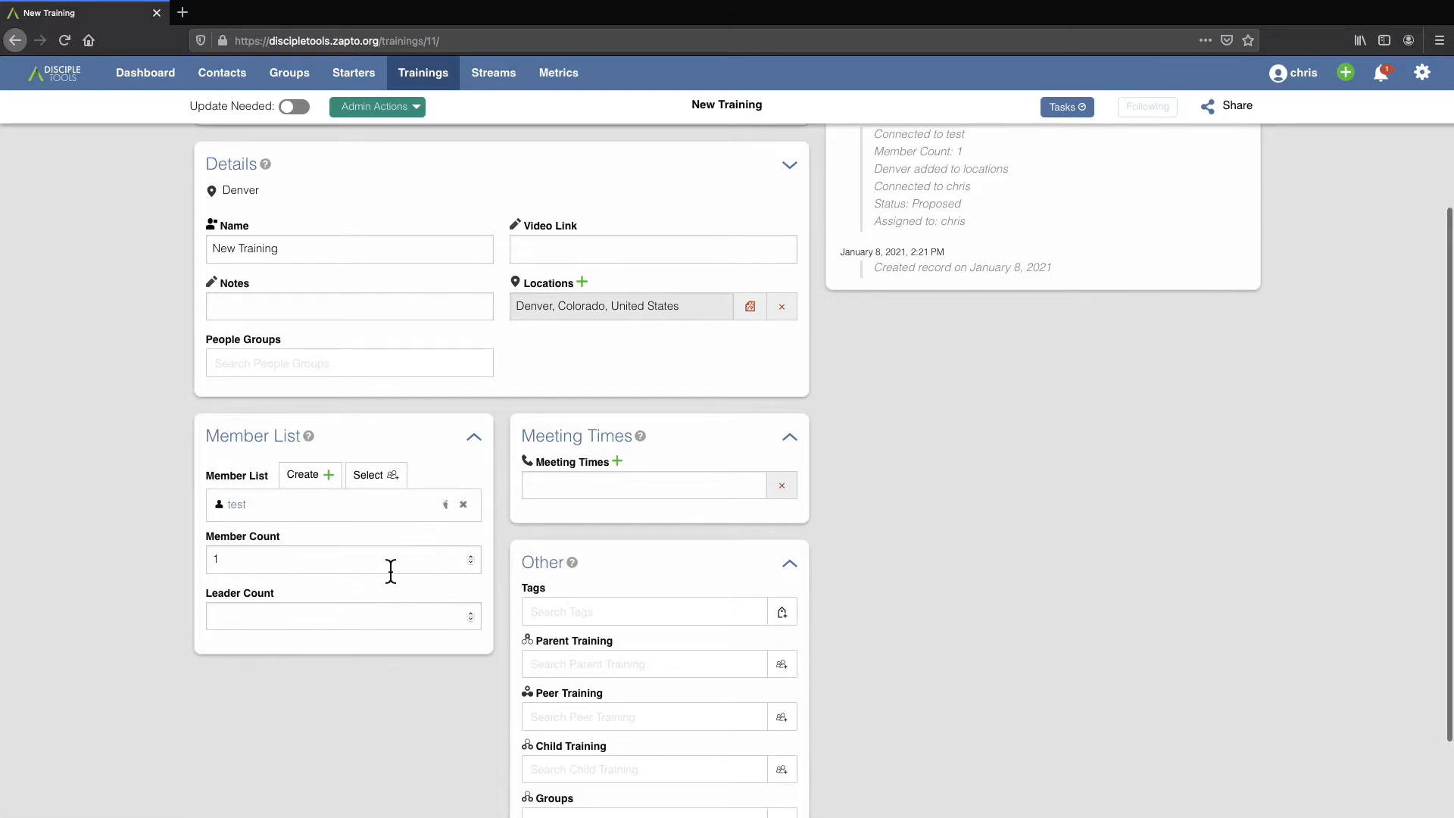
pyautogui.click(446, 505)
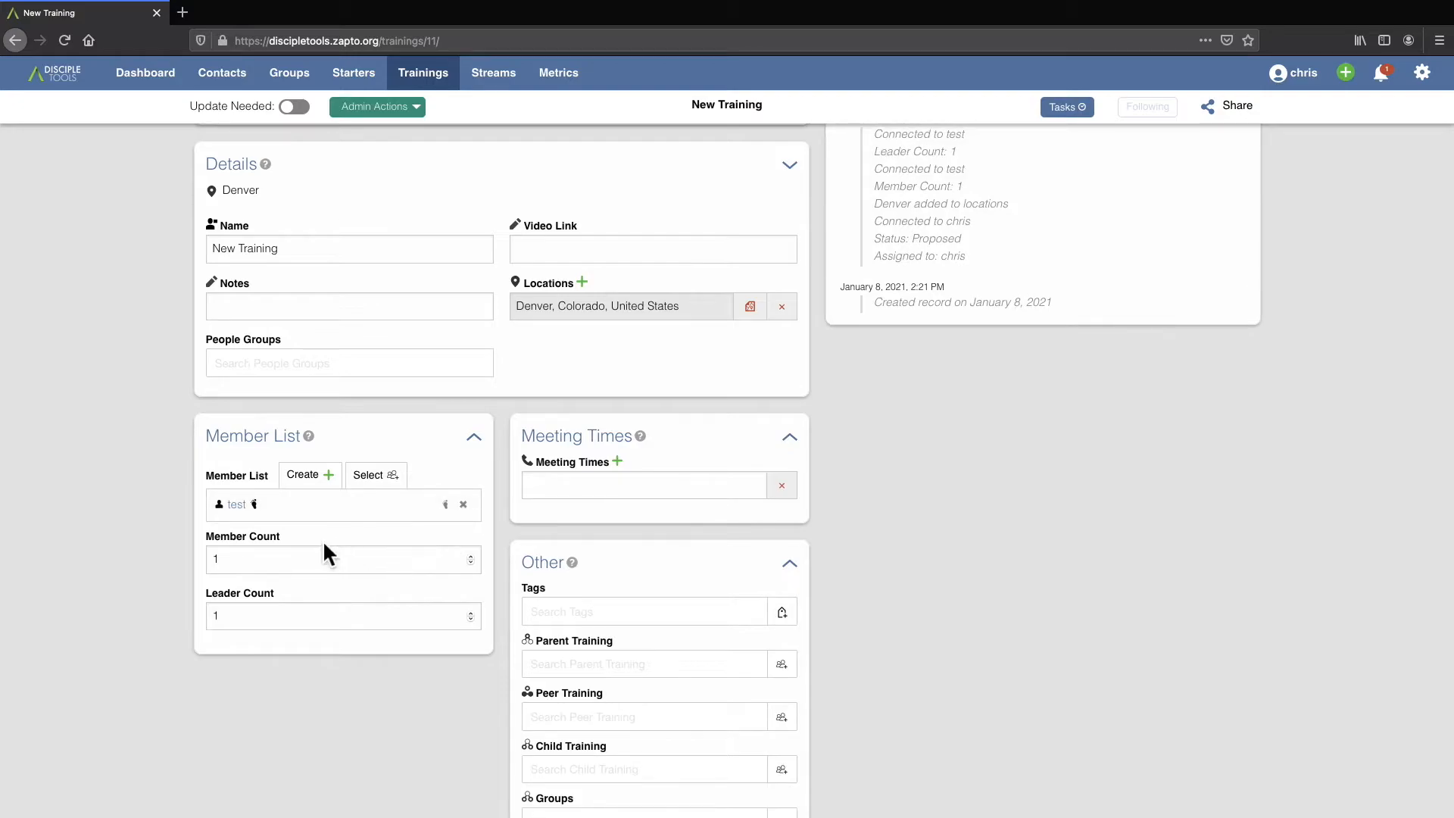
# Display the Leader Count and Member Count fields as columns in the trainings list.
pyautogui.click(428, 83)
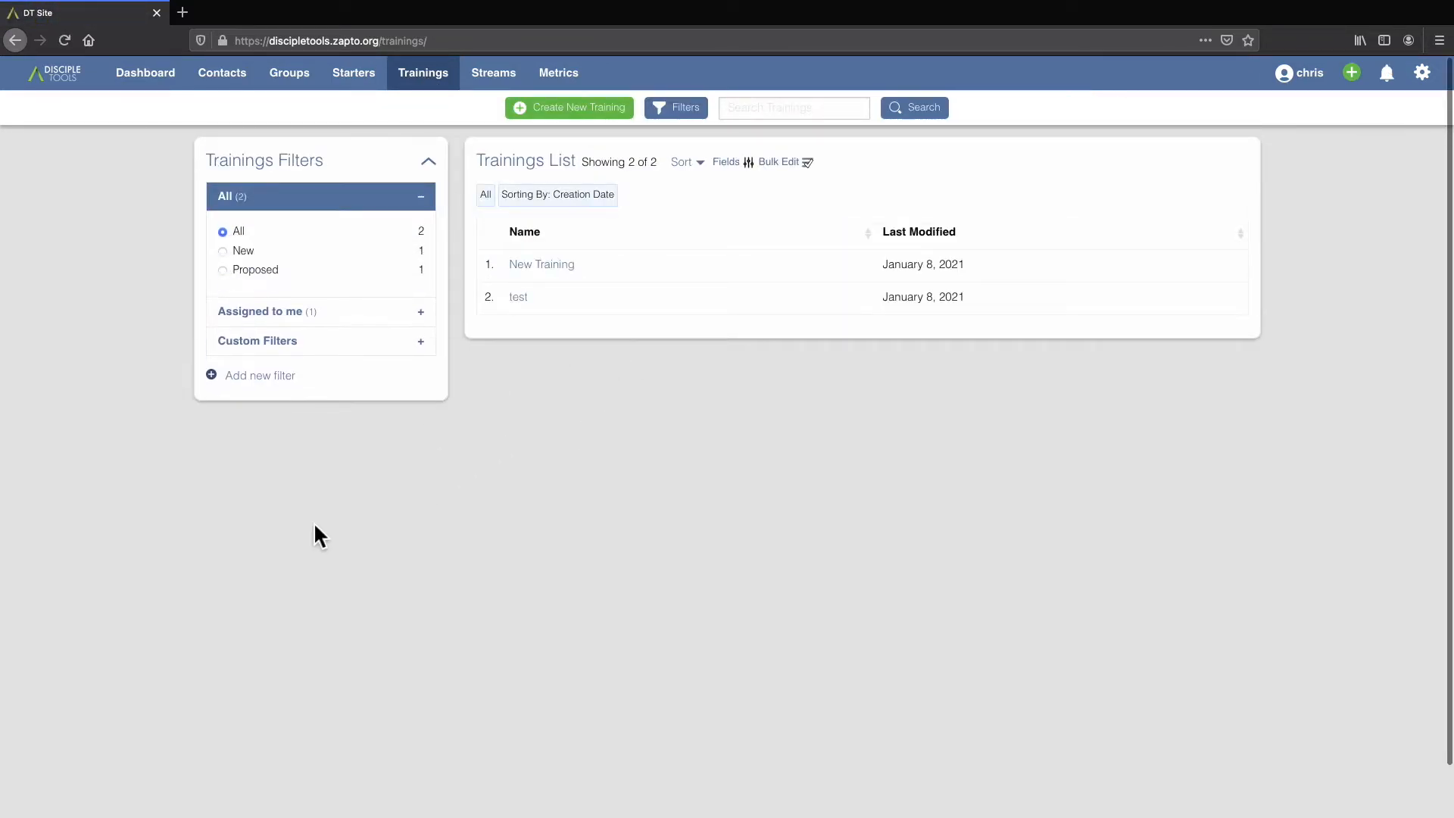
pyautogui.click(734, 166)
pyautogui.click(687, 252)
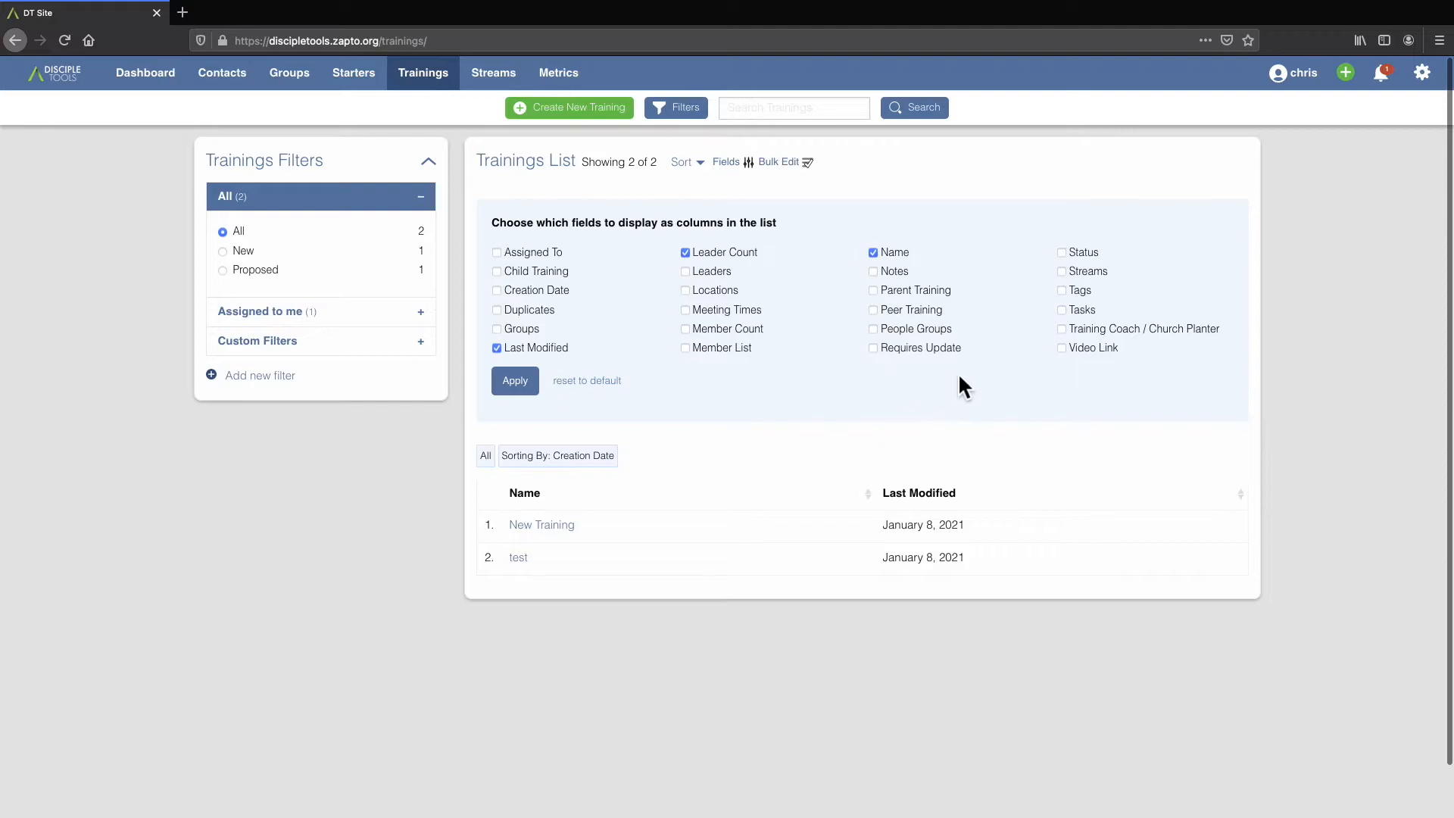
pyautogui.click(691, 328)
pyautogui.click(530, 386)
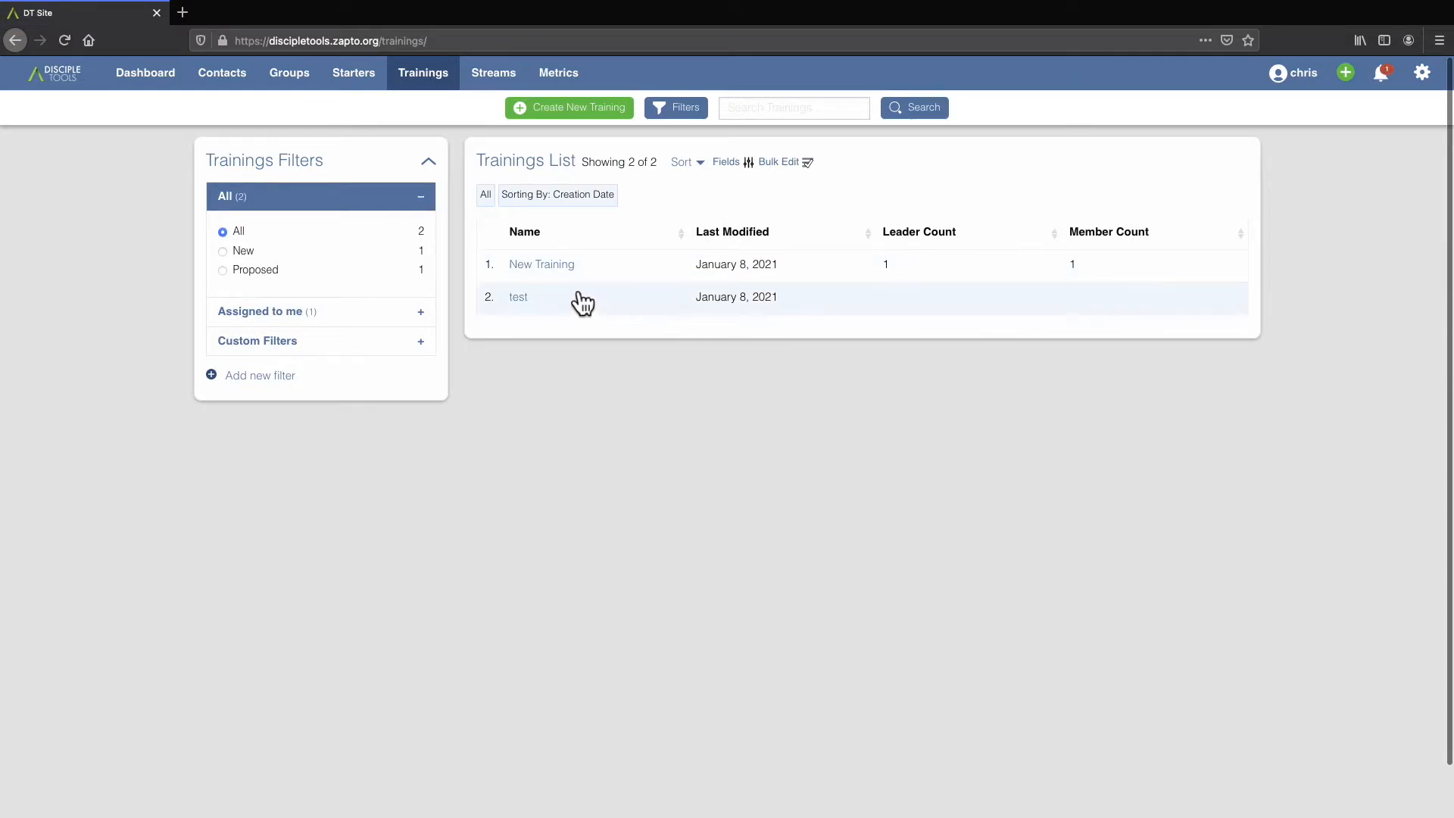
# Add a meeting time of January 12, 2021 at 6:00 PM to the "New Training" record.
pyautogui.click(572, 268)
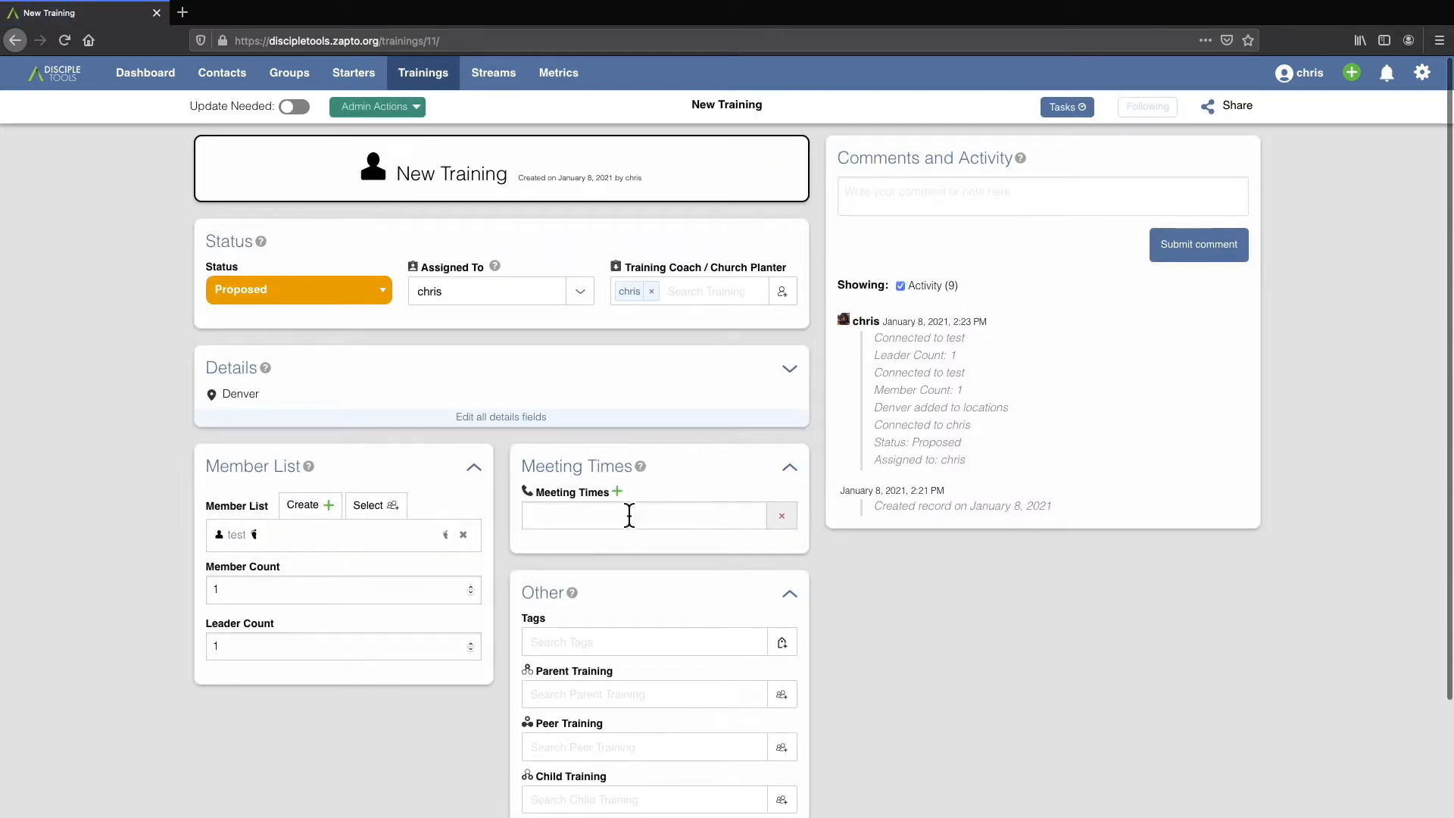
pyautogui.click(604, 518)
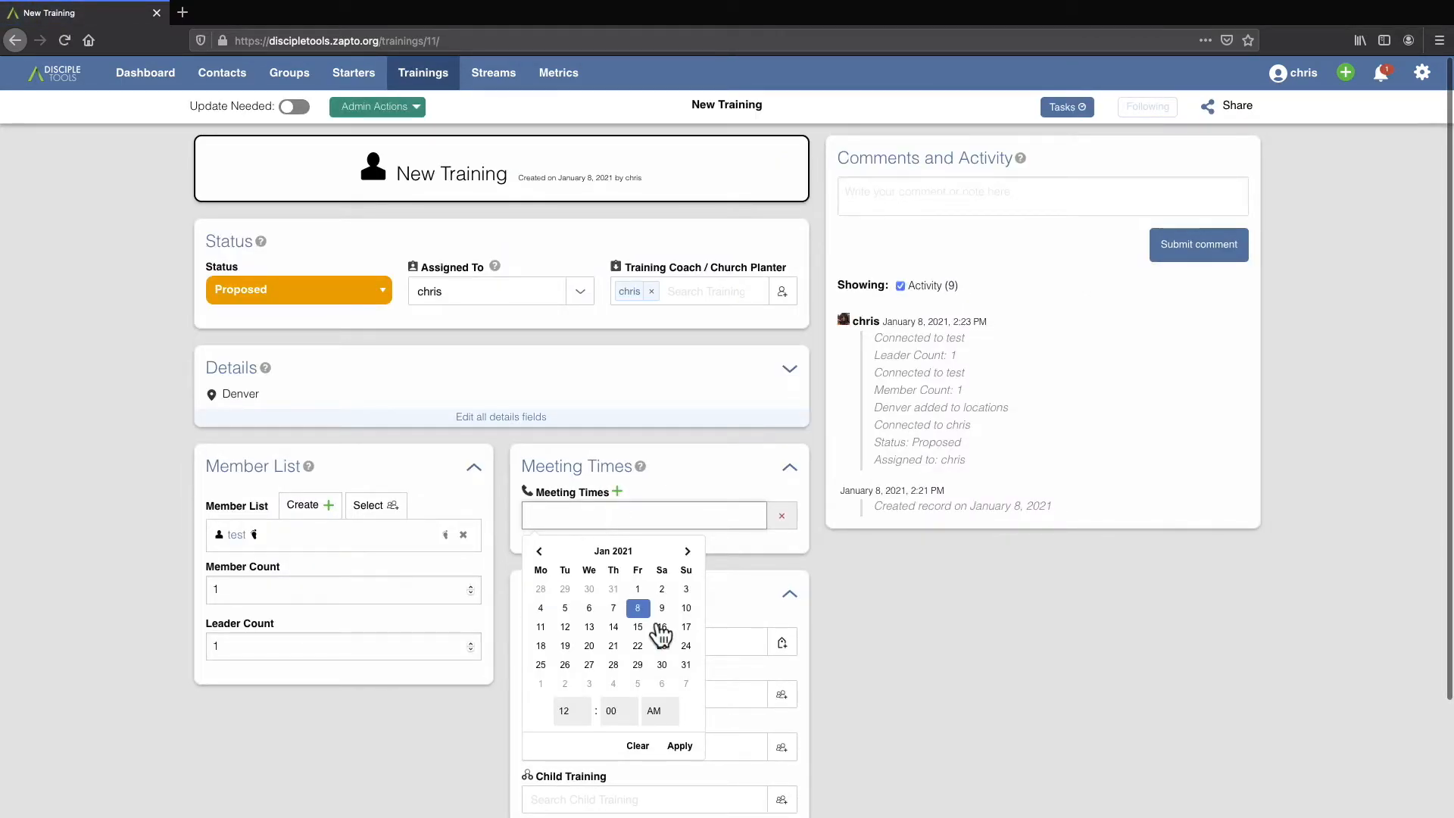
pyautogui.click(579, 711)
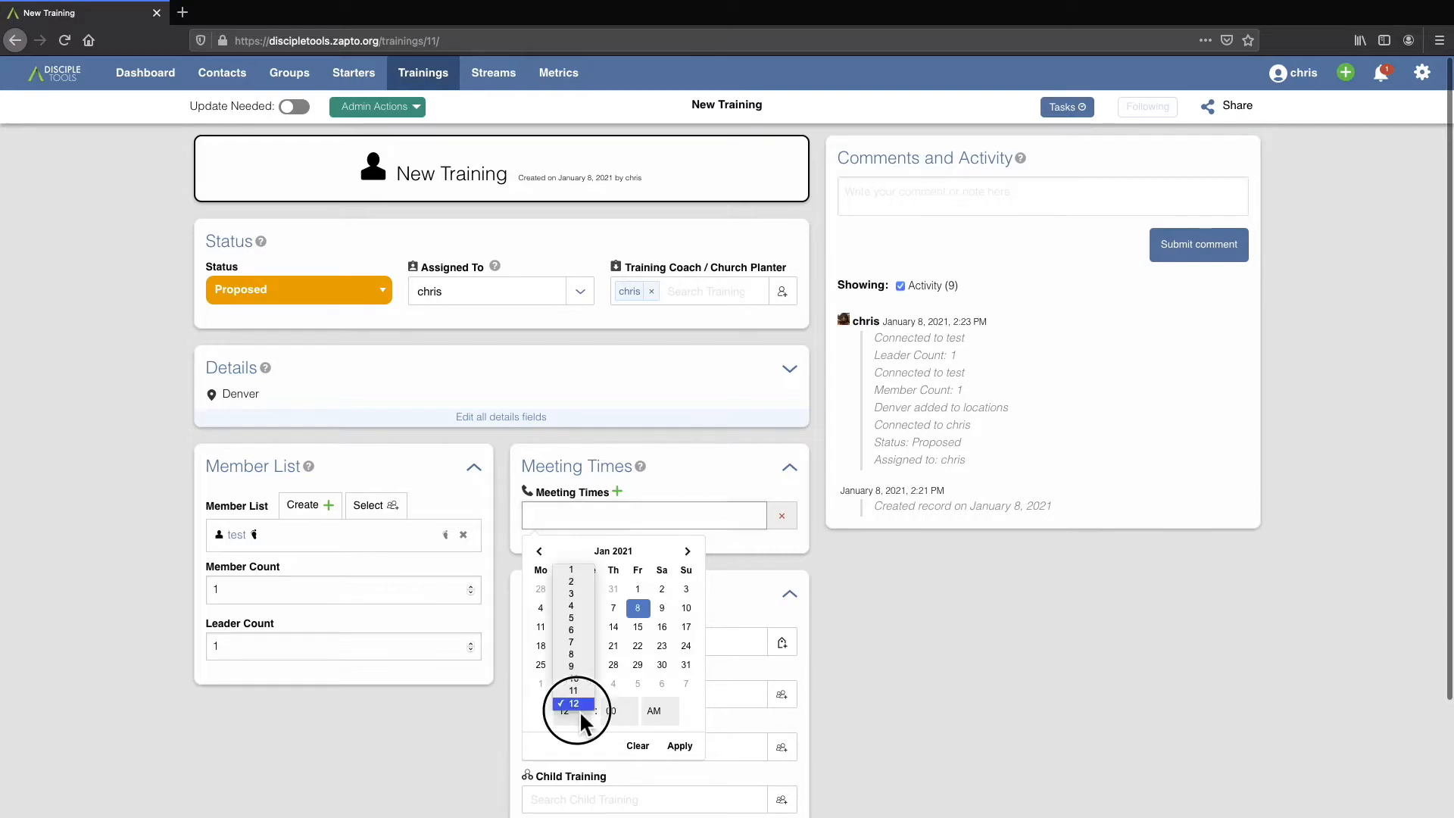
pyautogui.click(580, 630)
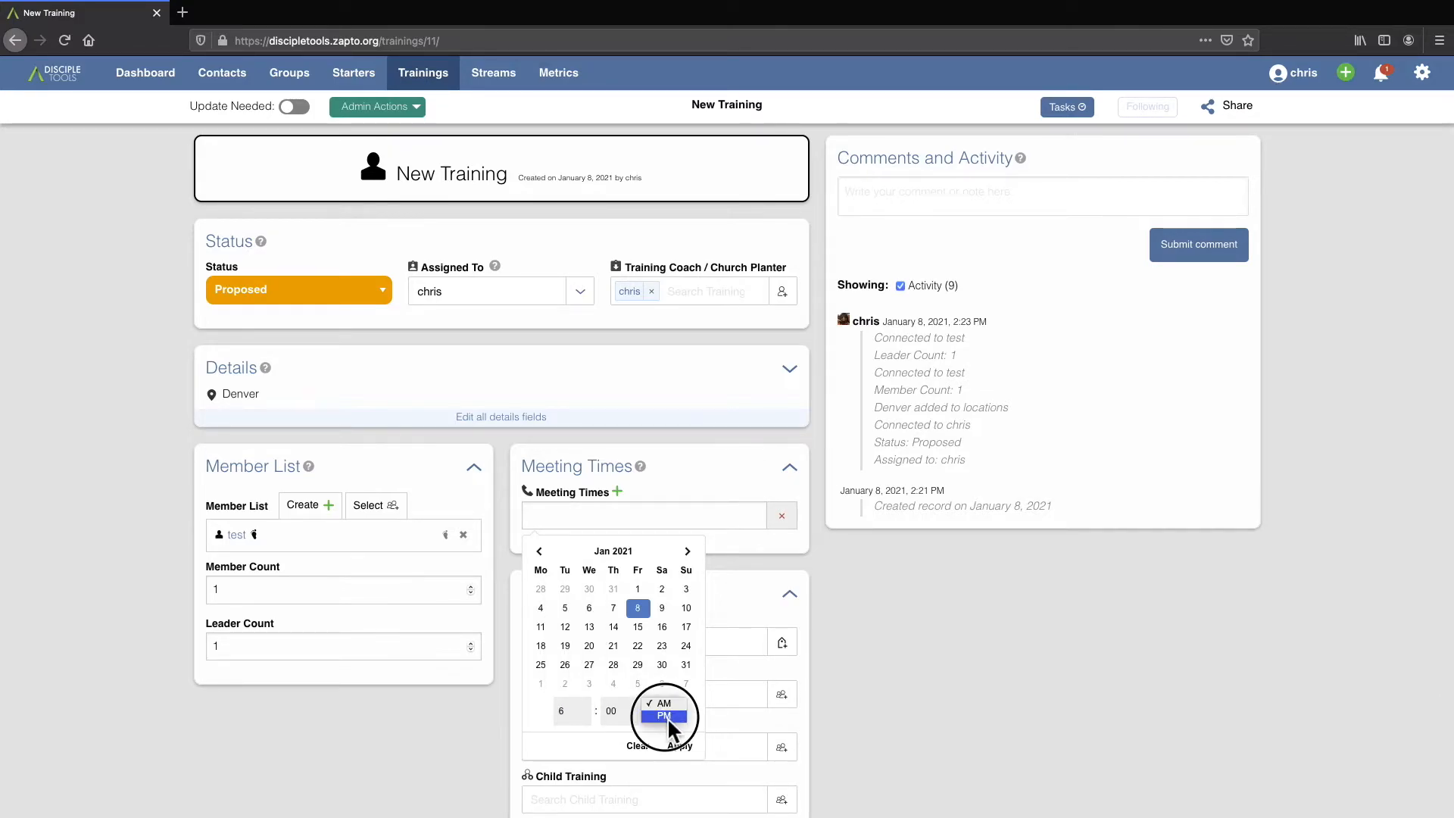
pyautogui.click(666, 717)
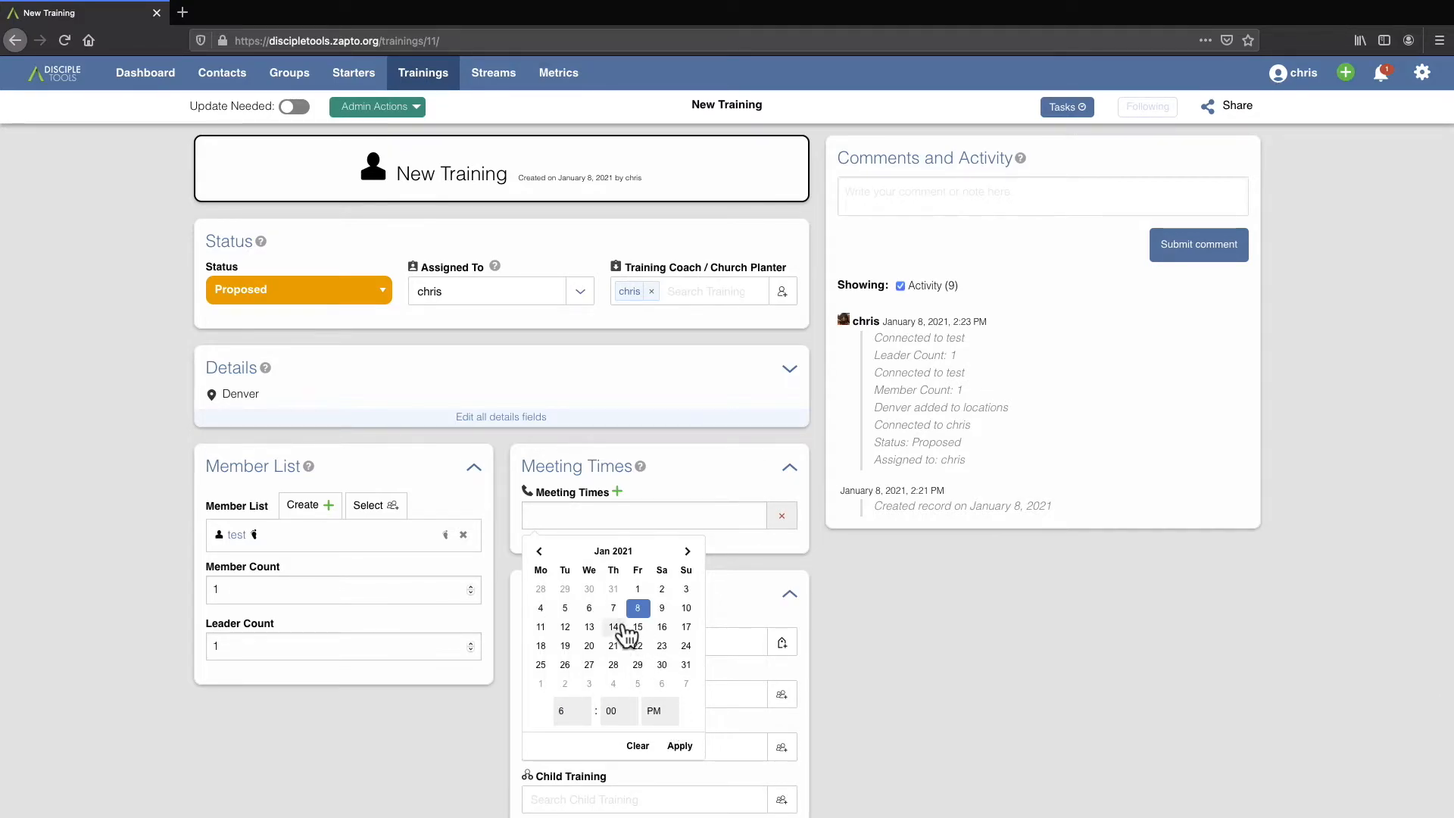
pyautogui.click(575, 630)
pyautogui.click(686, 747)
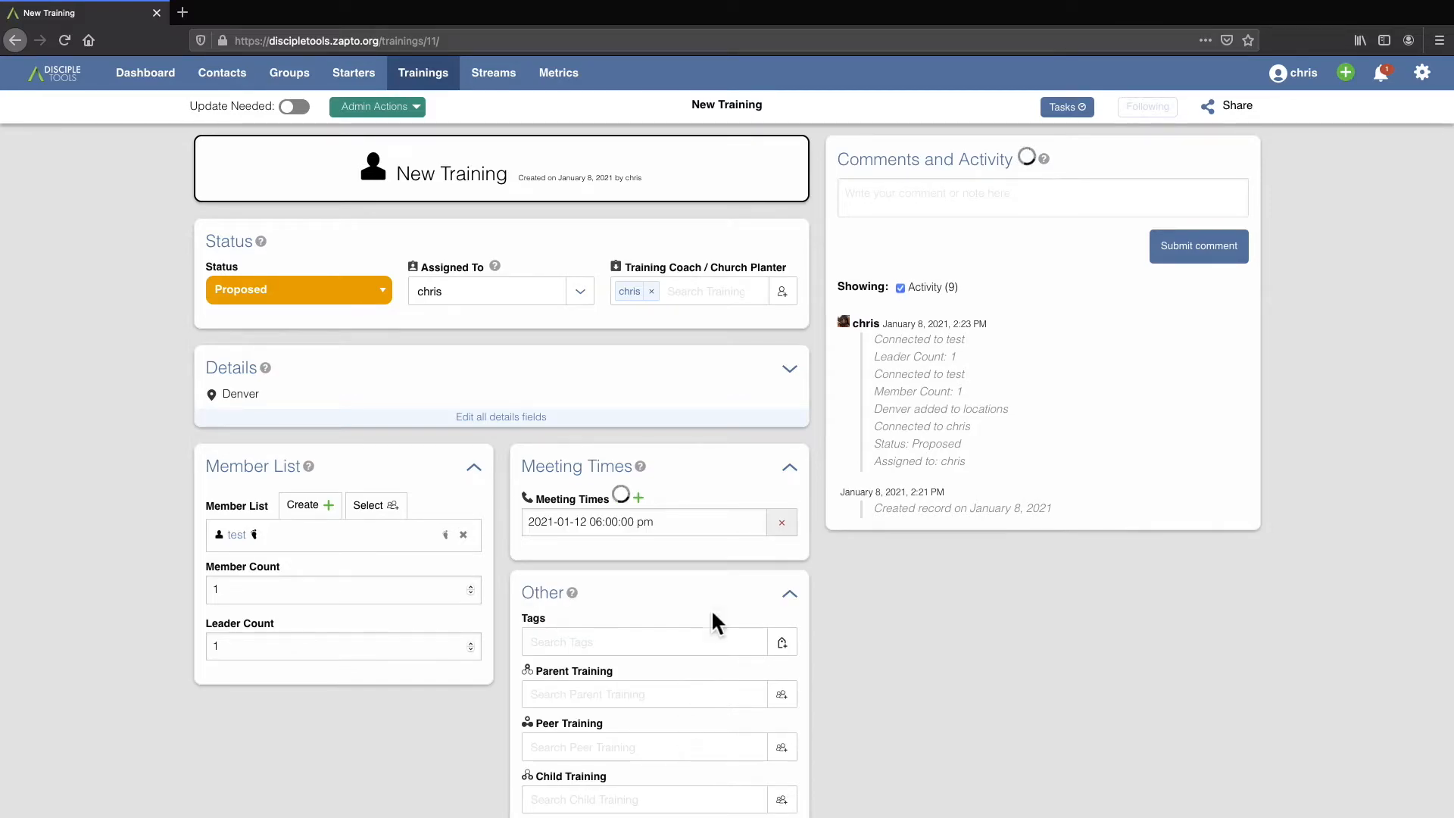
# Add a second meeting time of January 26, 2021 at 6:00 PM to the training.
pyautogui.click(632, 511)
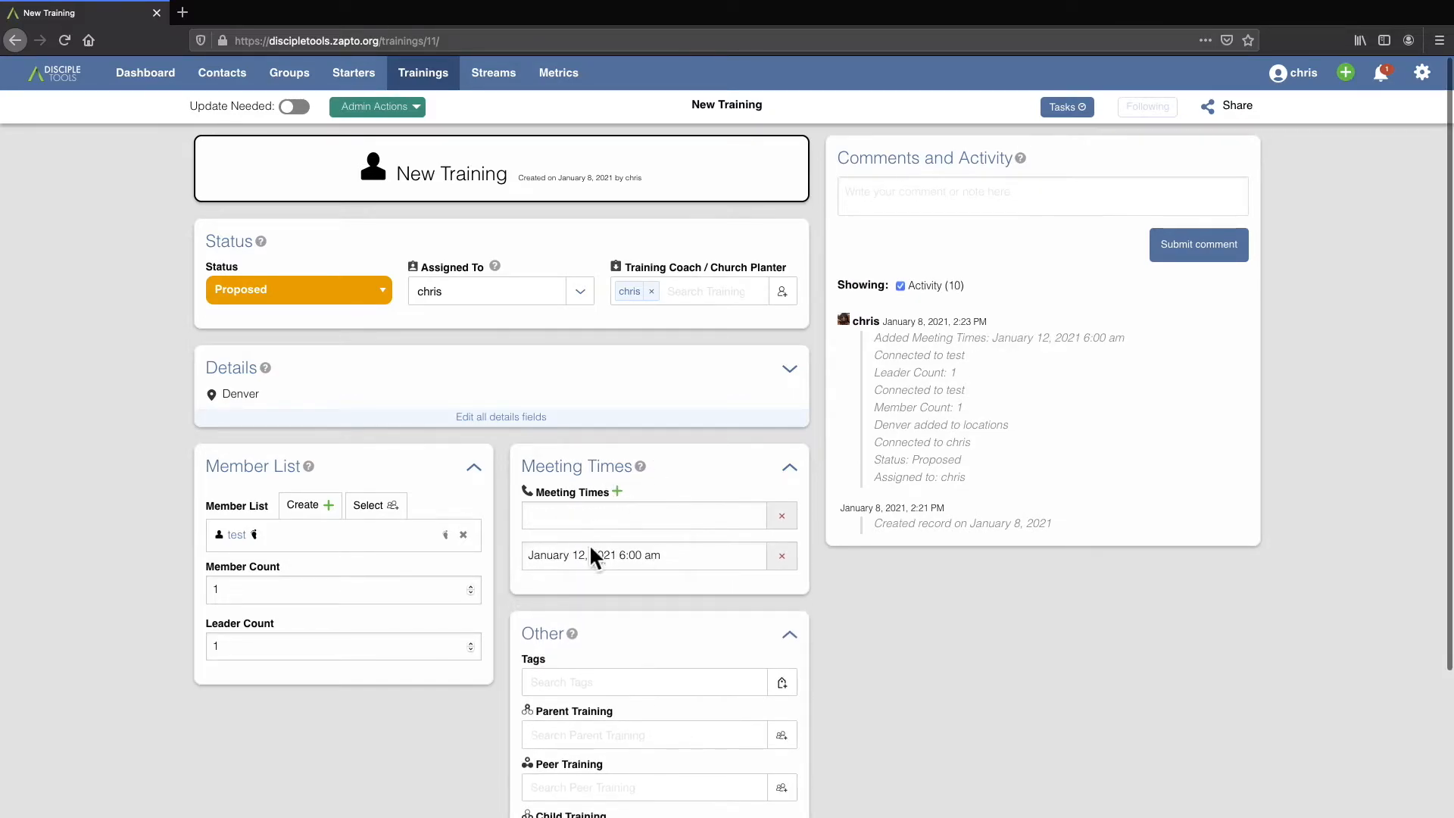
pyautogui.click(585, 528)
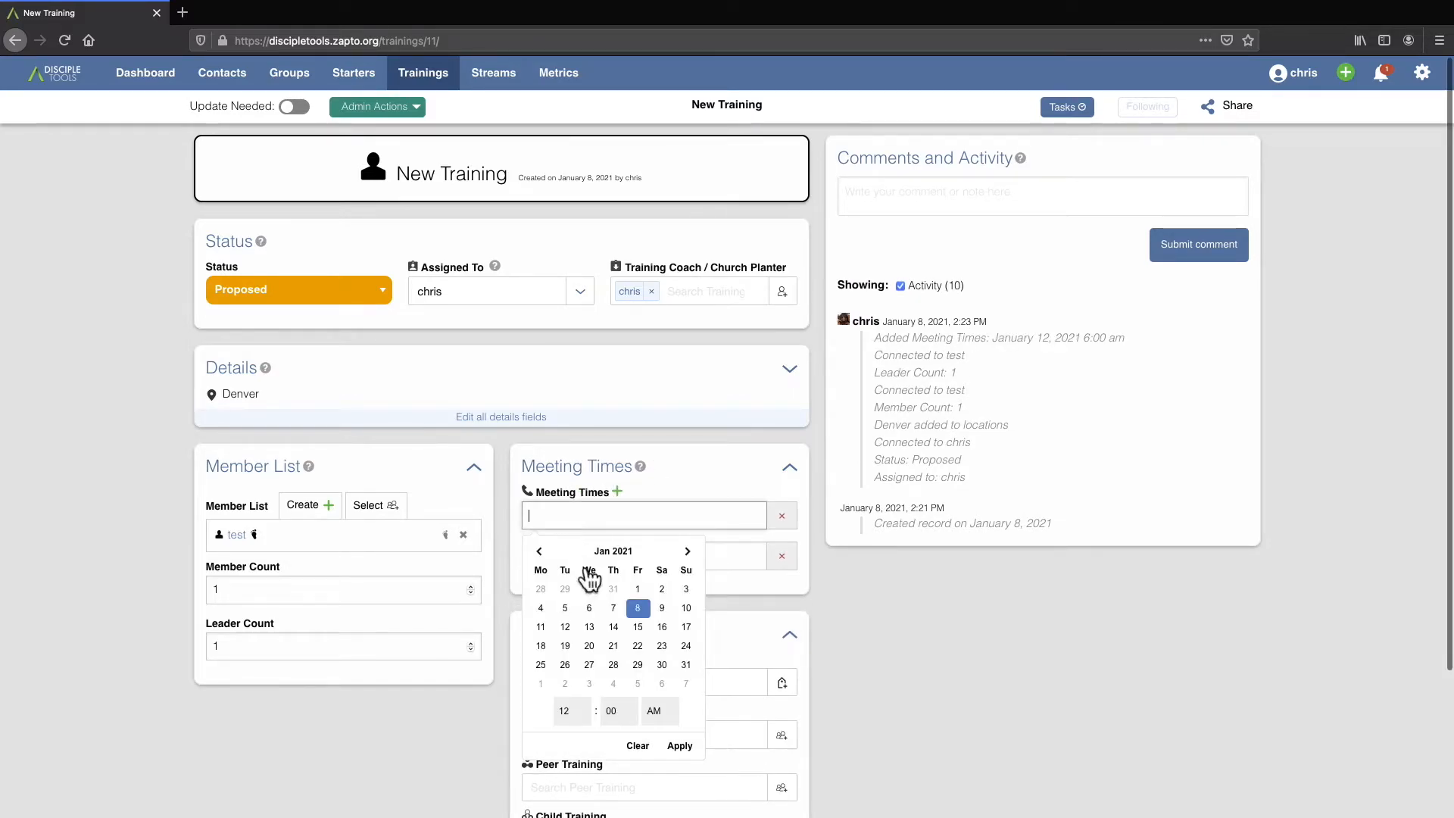
pyautogui.click(575, 669)
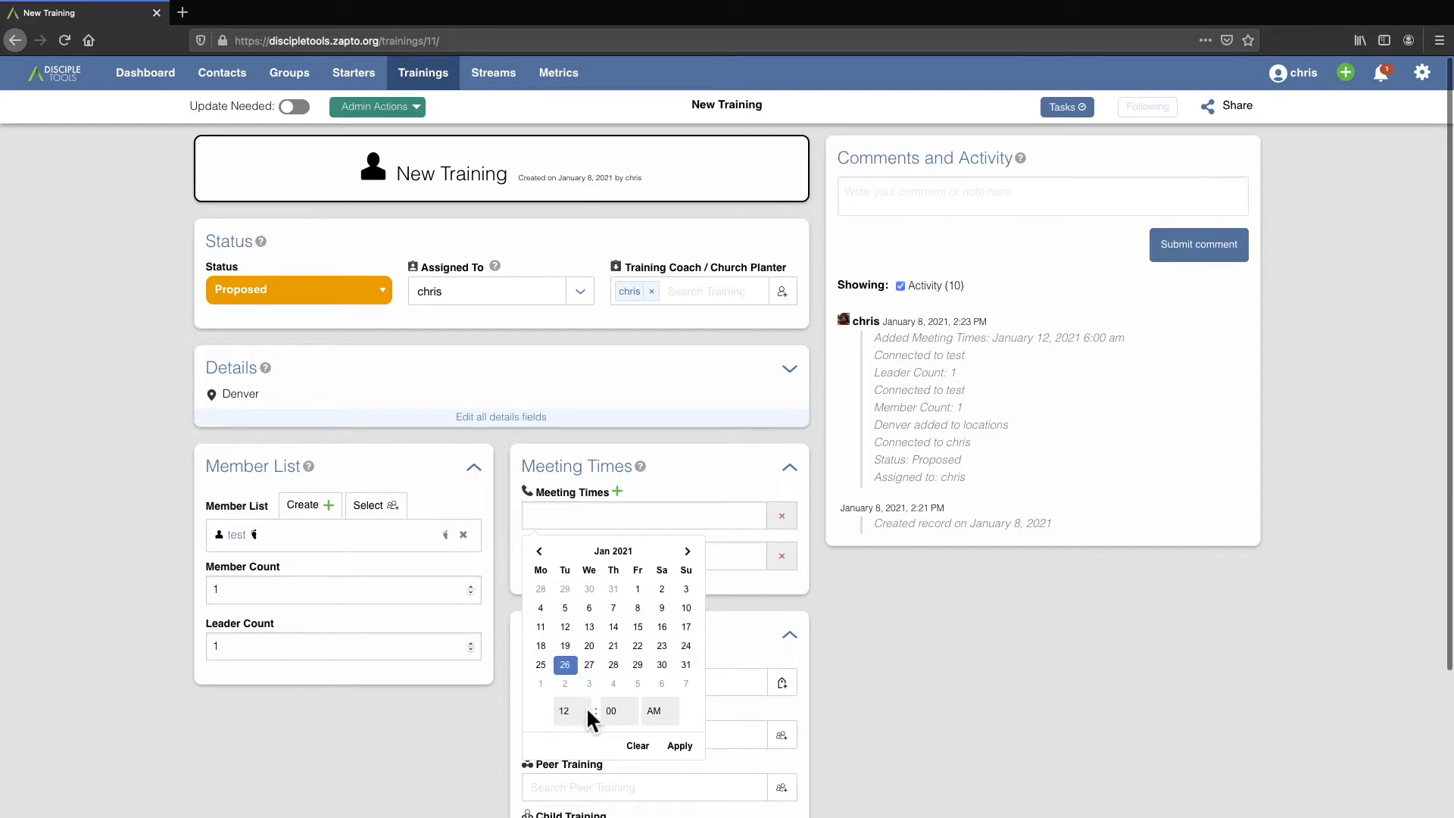
pyautogui.moveTo(580, 707); pyautogui.dragTo(576, 630)
pyautogui.click(576, 630)
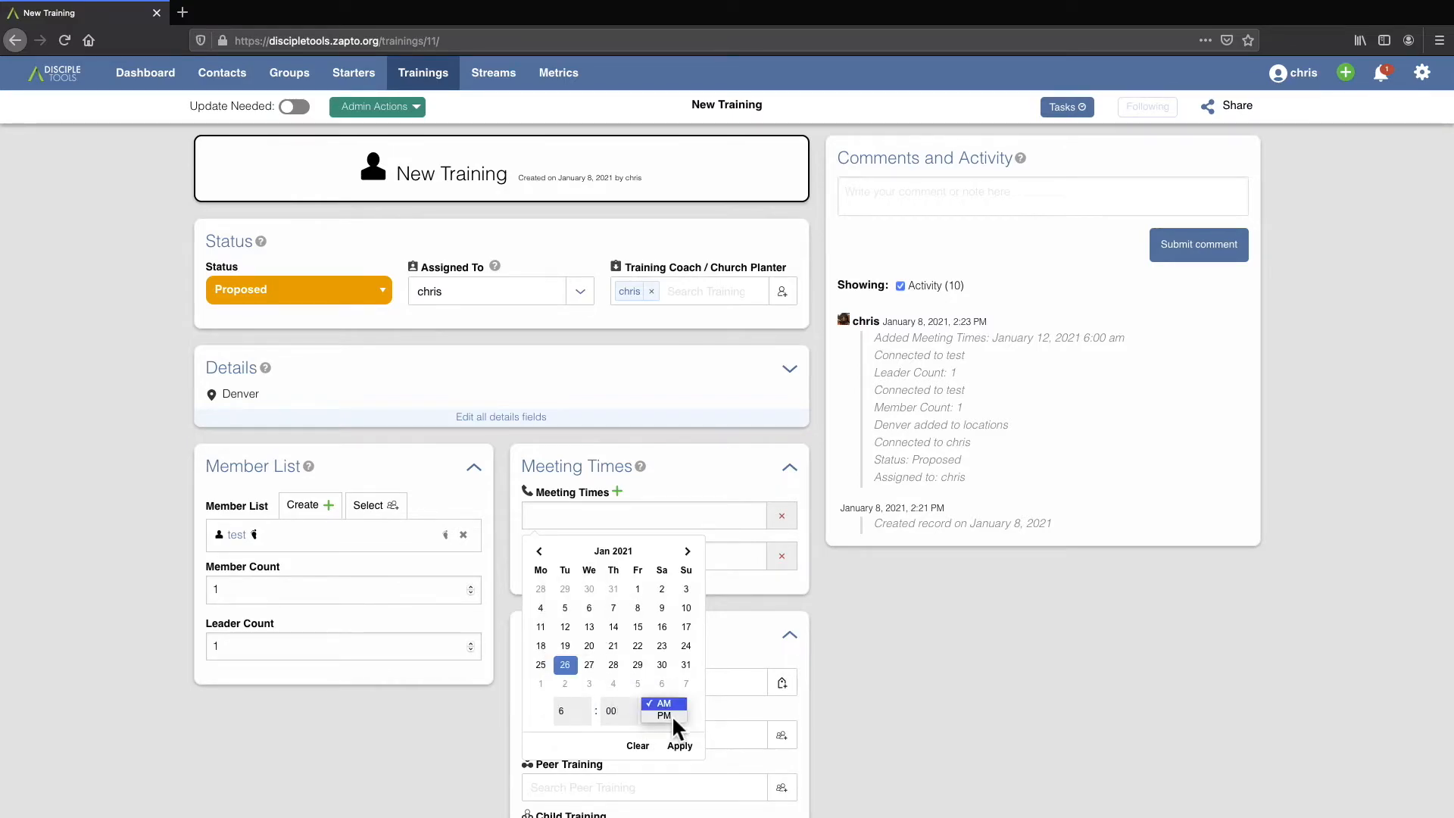
pyautogui.click(679, 745)
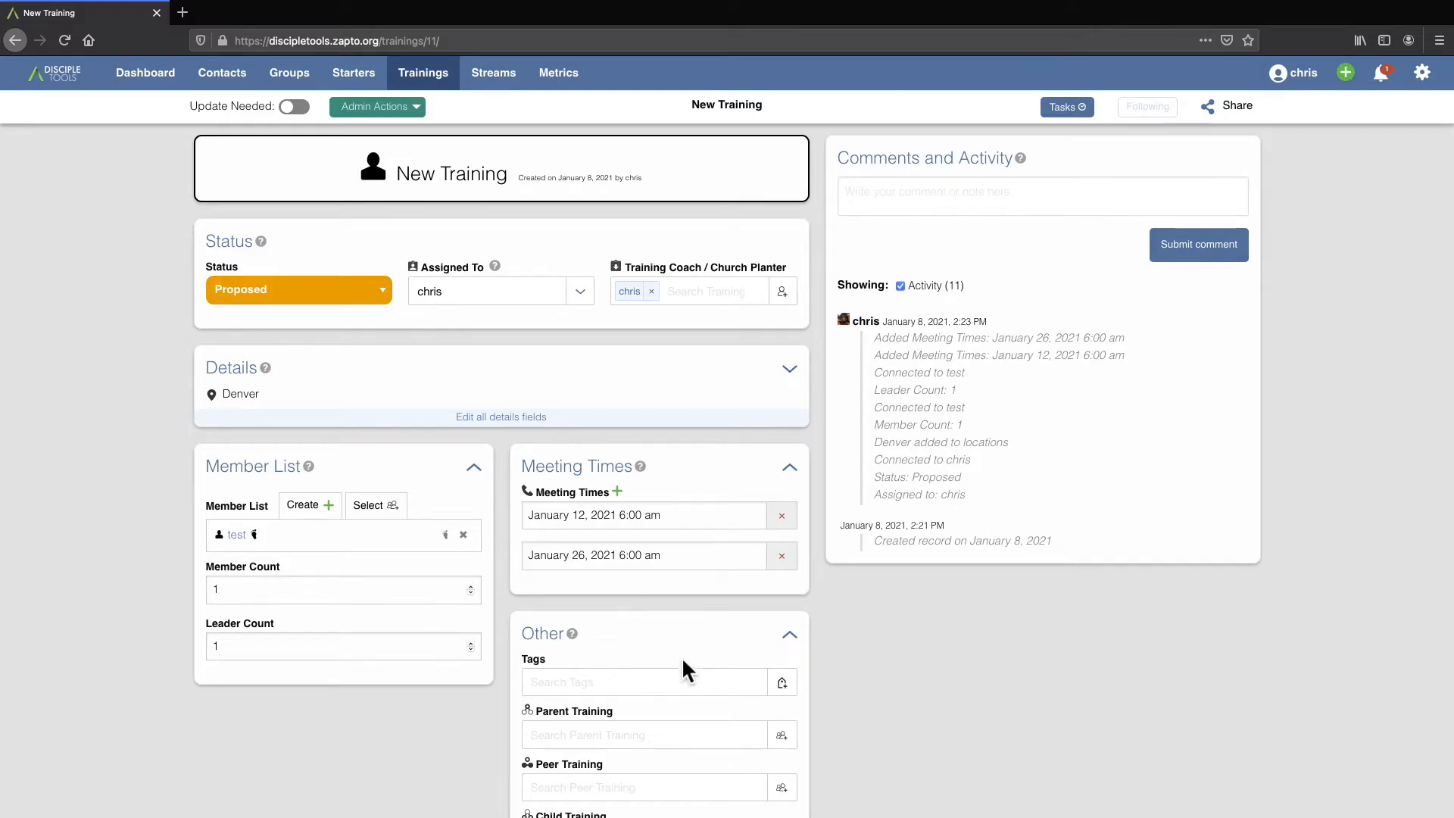
# Create a new tag named "Zume" and apply it to the training record.
pyautogui.click(569, 691)
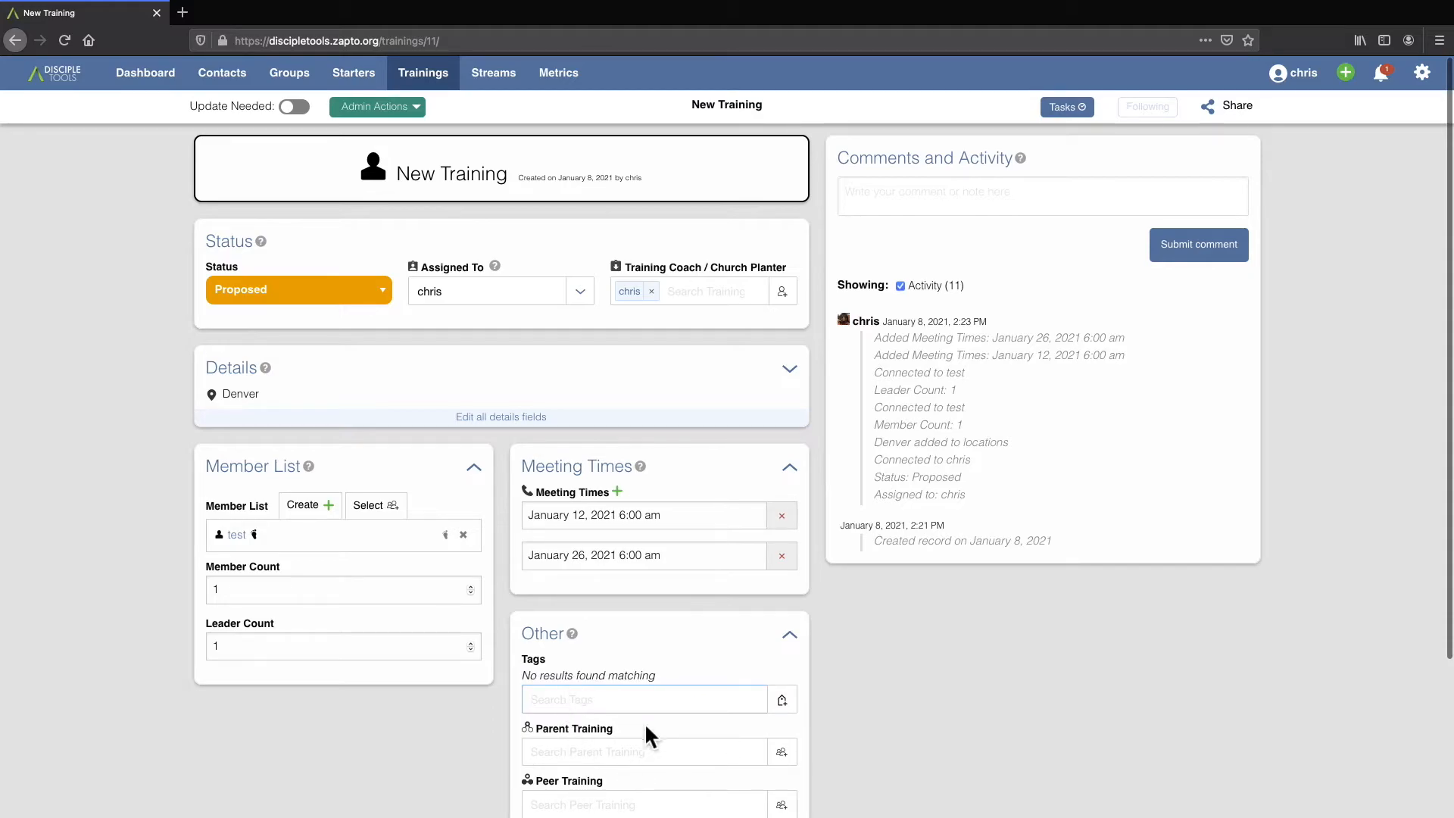
pyautogui.click(782, 700)
pyautogui.click(595, 300)
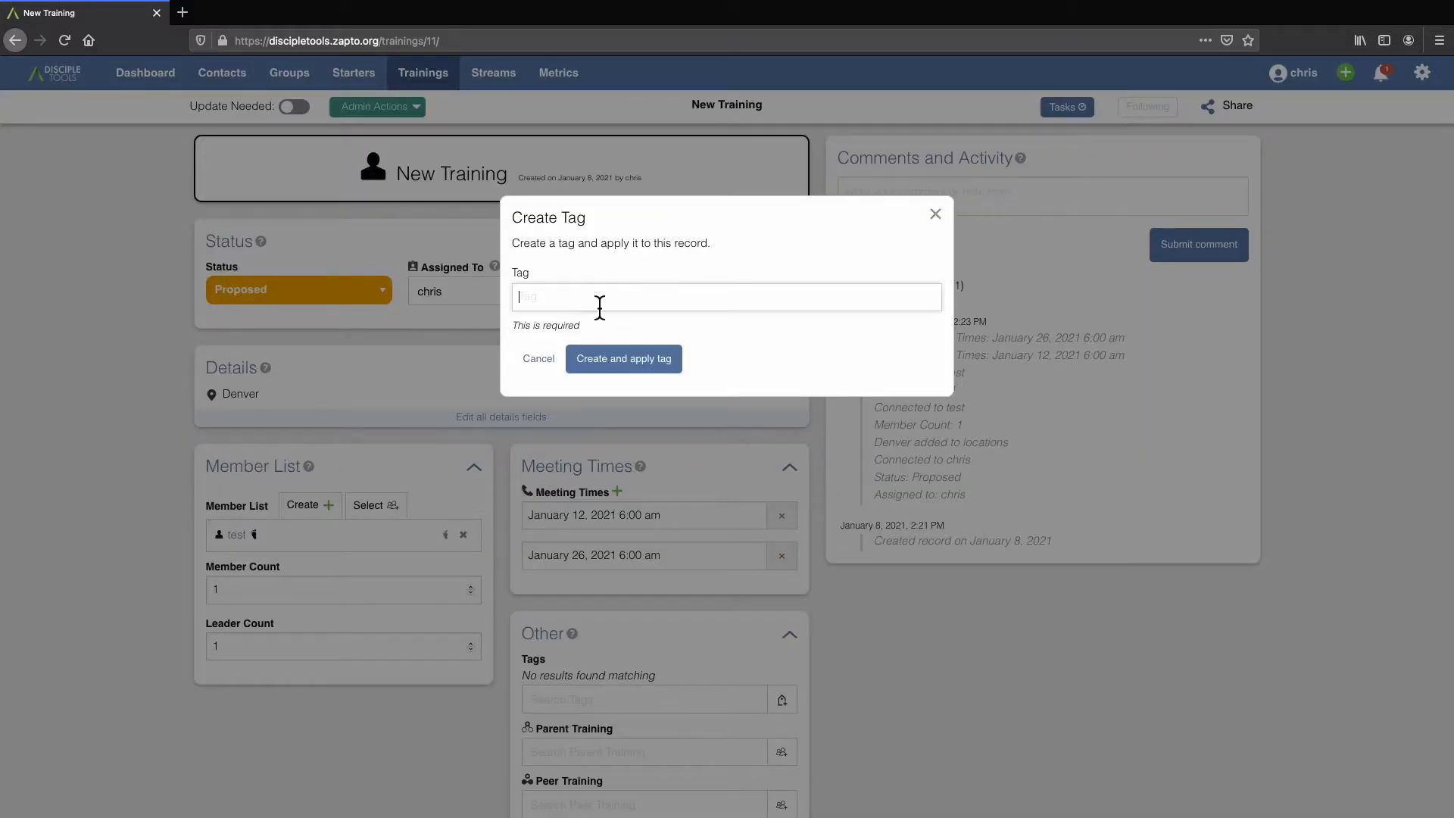
pyautogui.write('Zume')
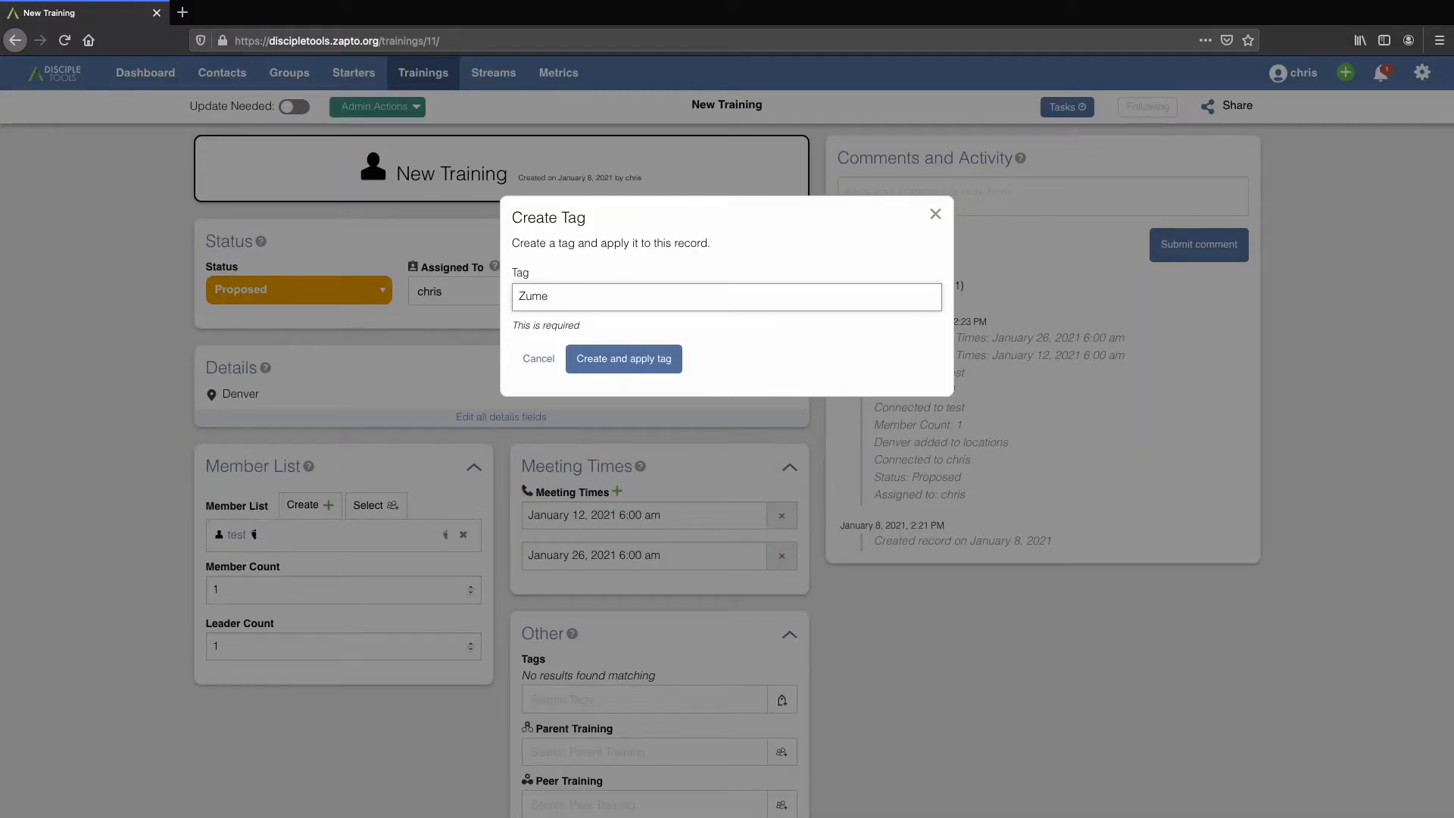
pyautogui.click(639, 362)
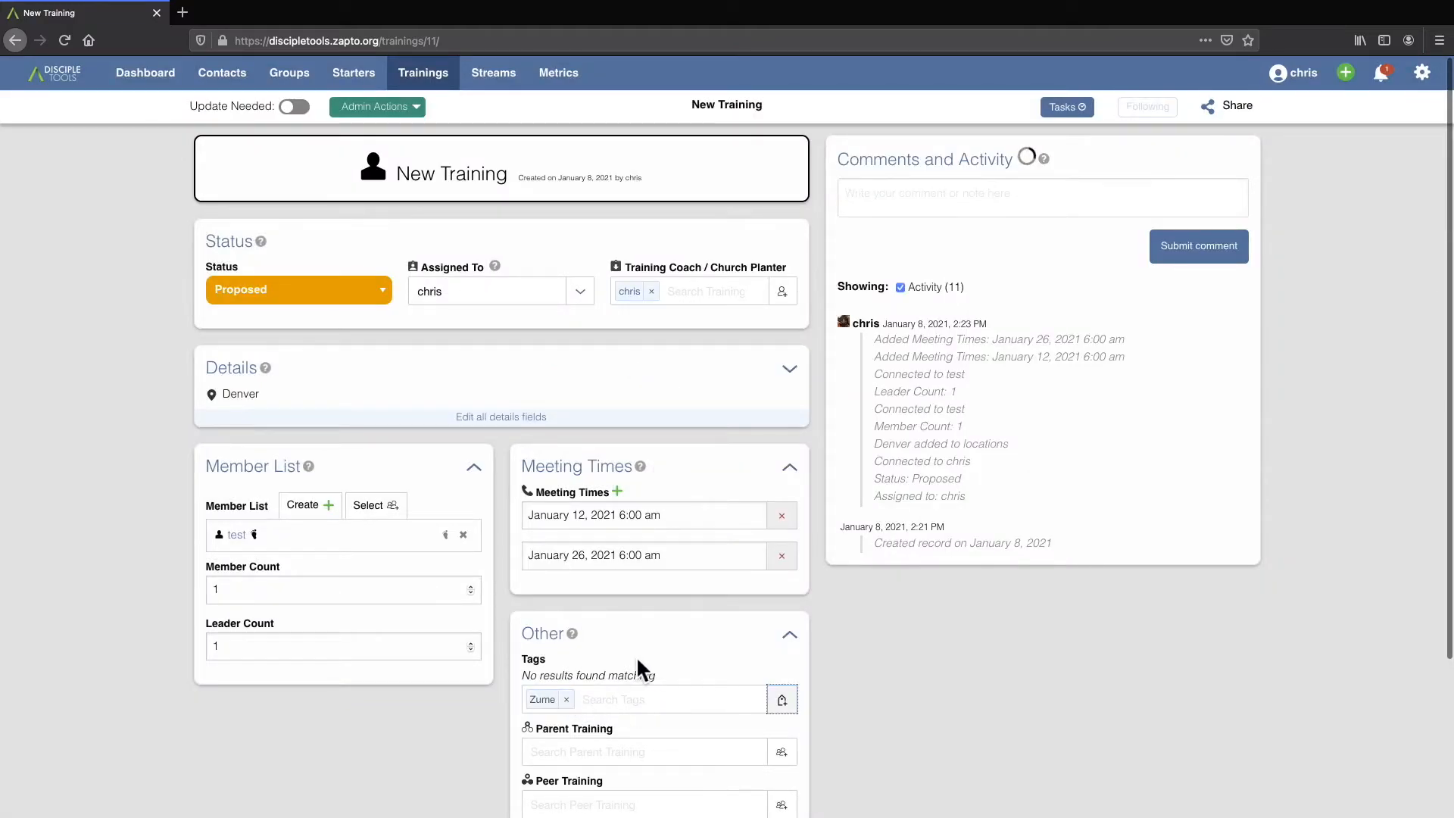
pyautogui.scroll(-2, 693, 676)
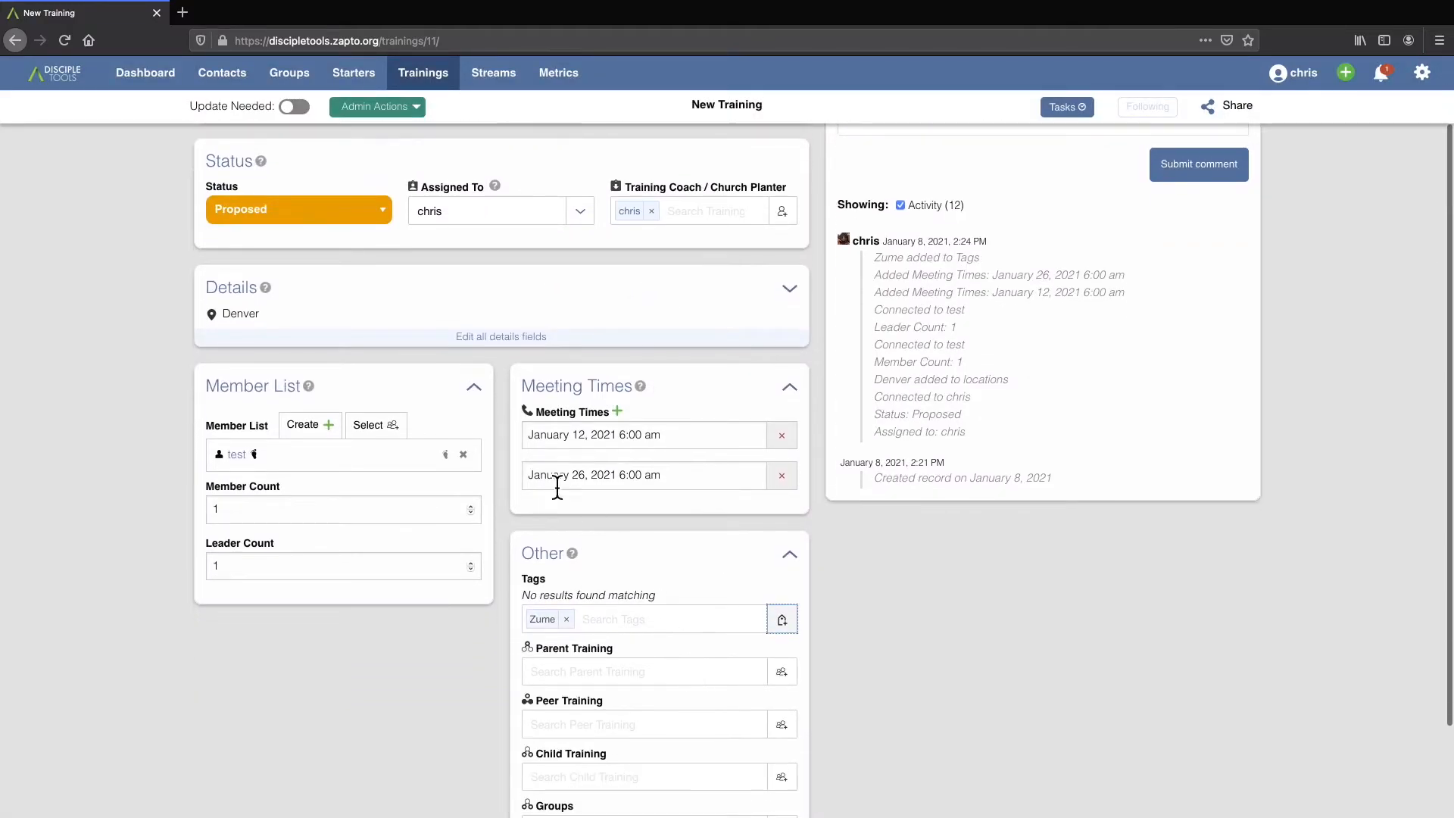
# Open the trainings list in a new browser tab and filter it by the tag "Zume" with a new filter.
pyautogui.middleClick(437, 81)
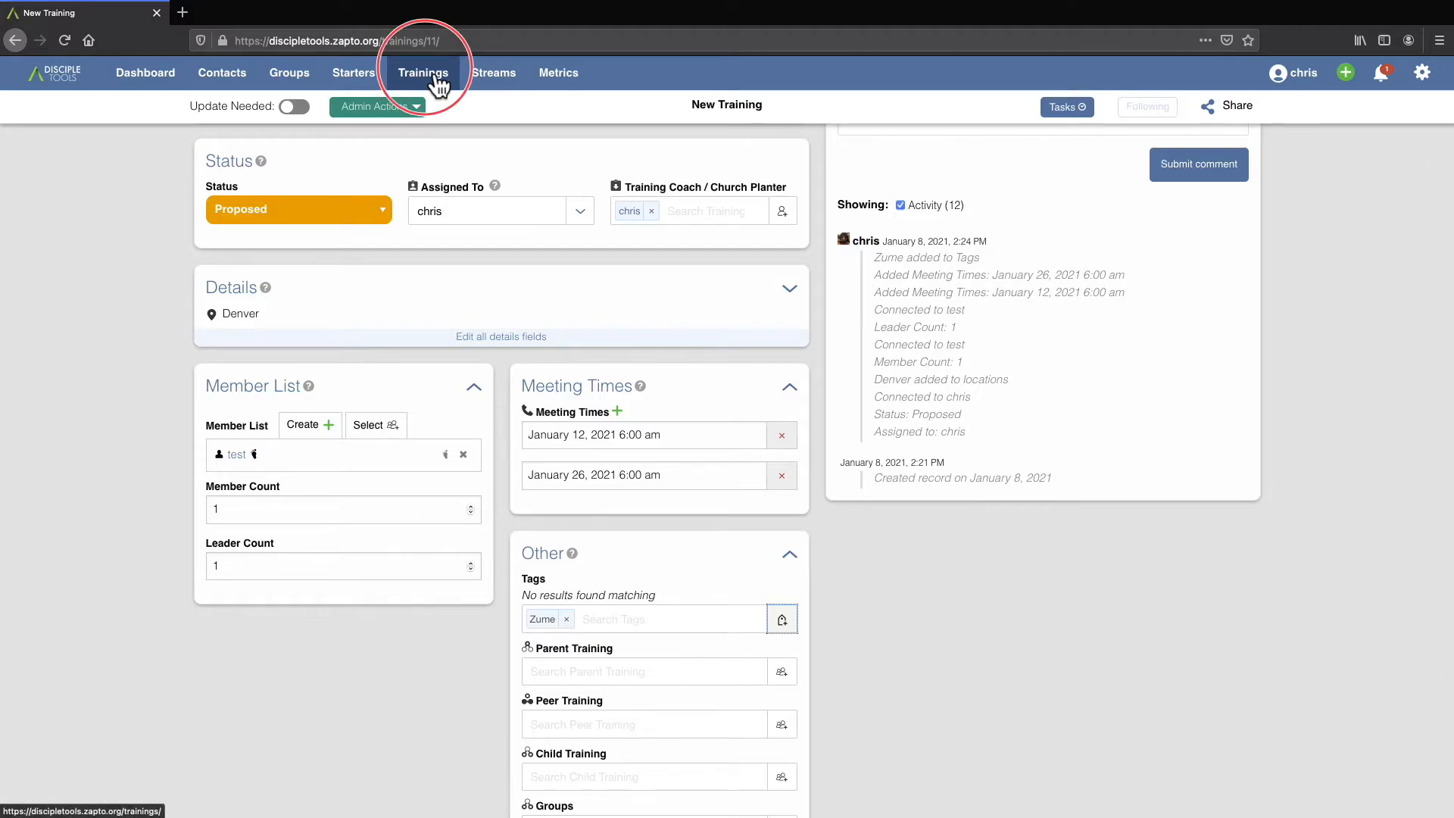
pyautogui.click(255, 18)
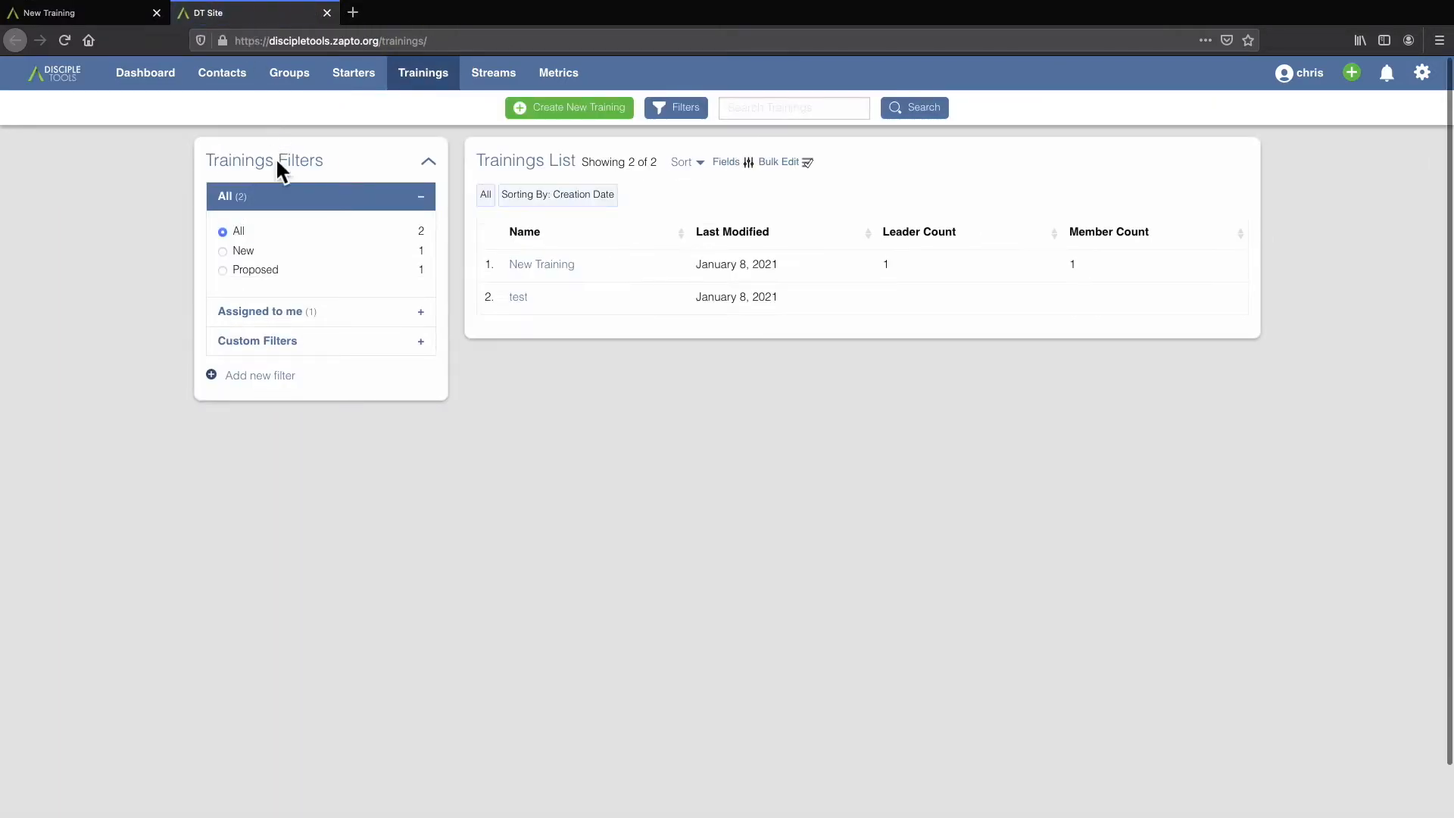
pyautogui.click(290, 379)
pyautogui.scroll(-3, 576, 476)
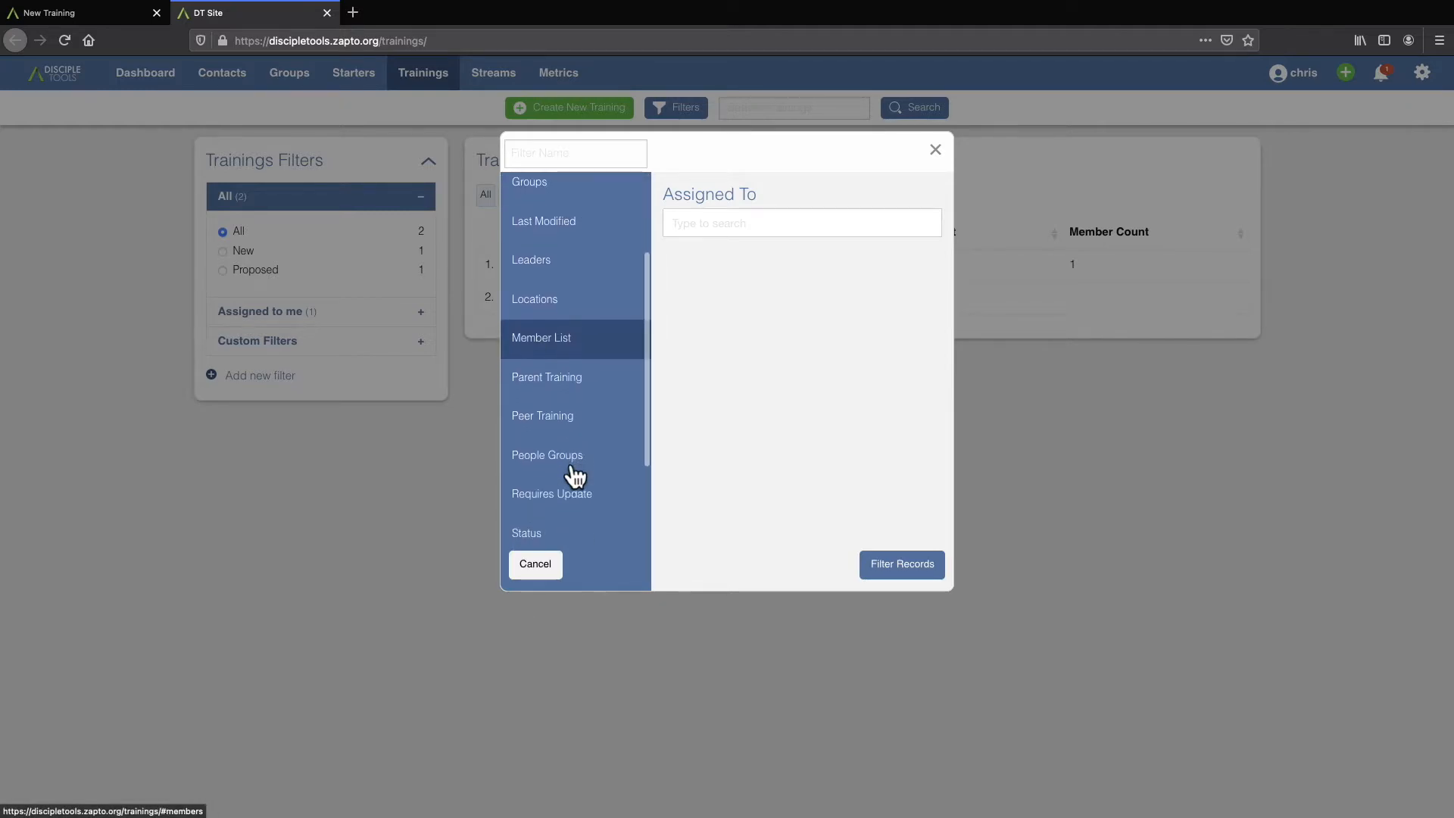
pyautogui.scroll(3, 576, 475)
pyautogui.scroll(-7, 576, 476)
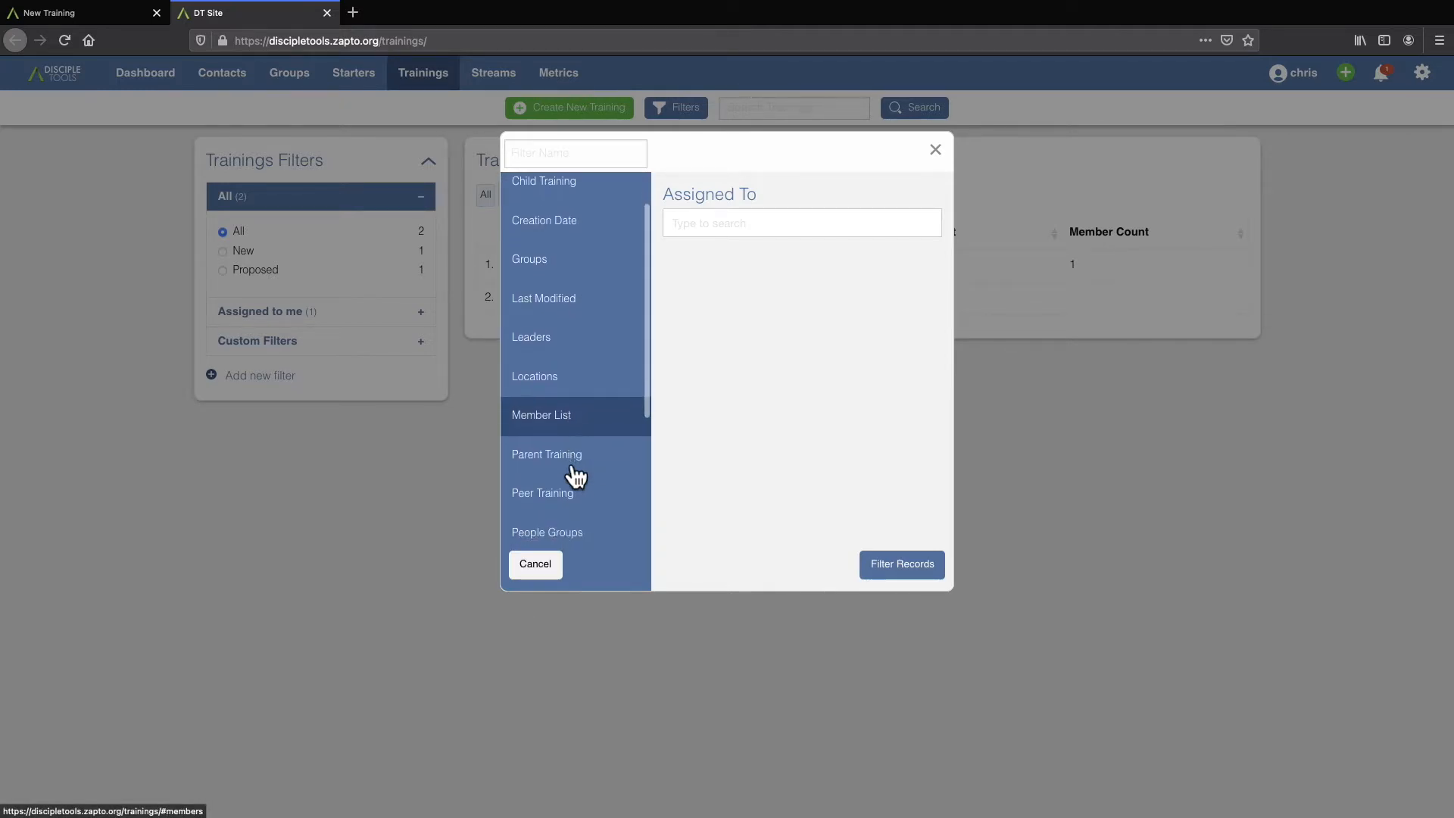
pyautogui.click(561, 485)
pyautogui.click(723, 231)
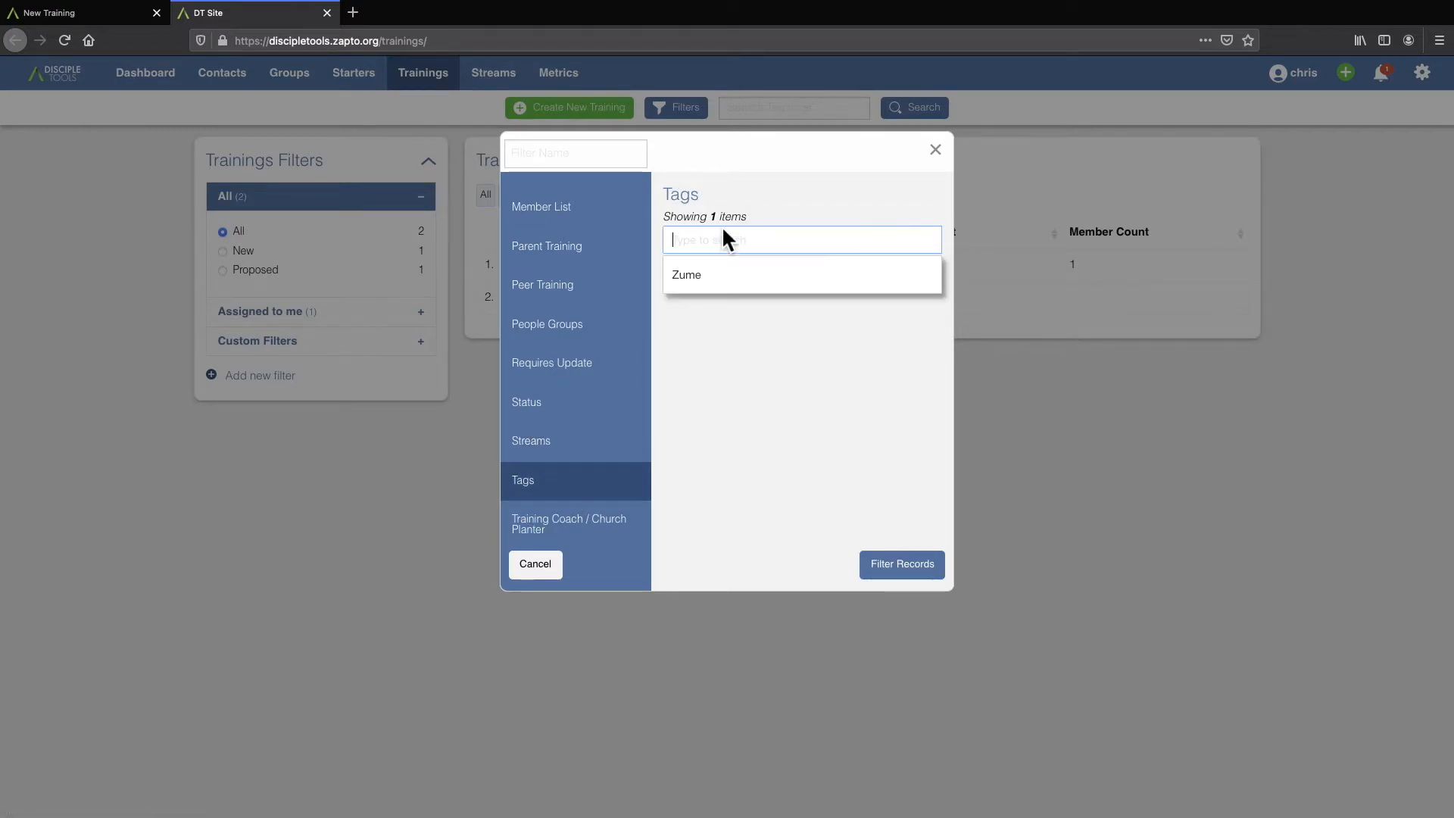
pyautogui.click(711, 284)
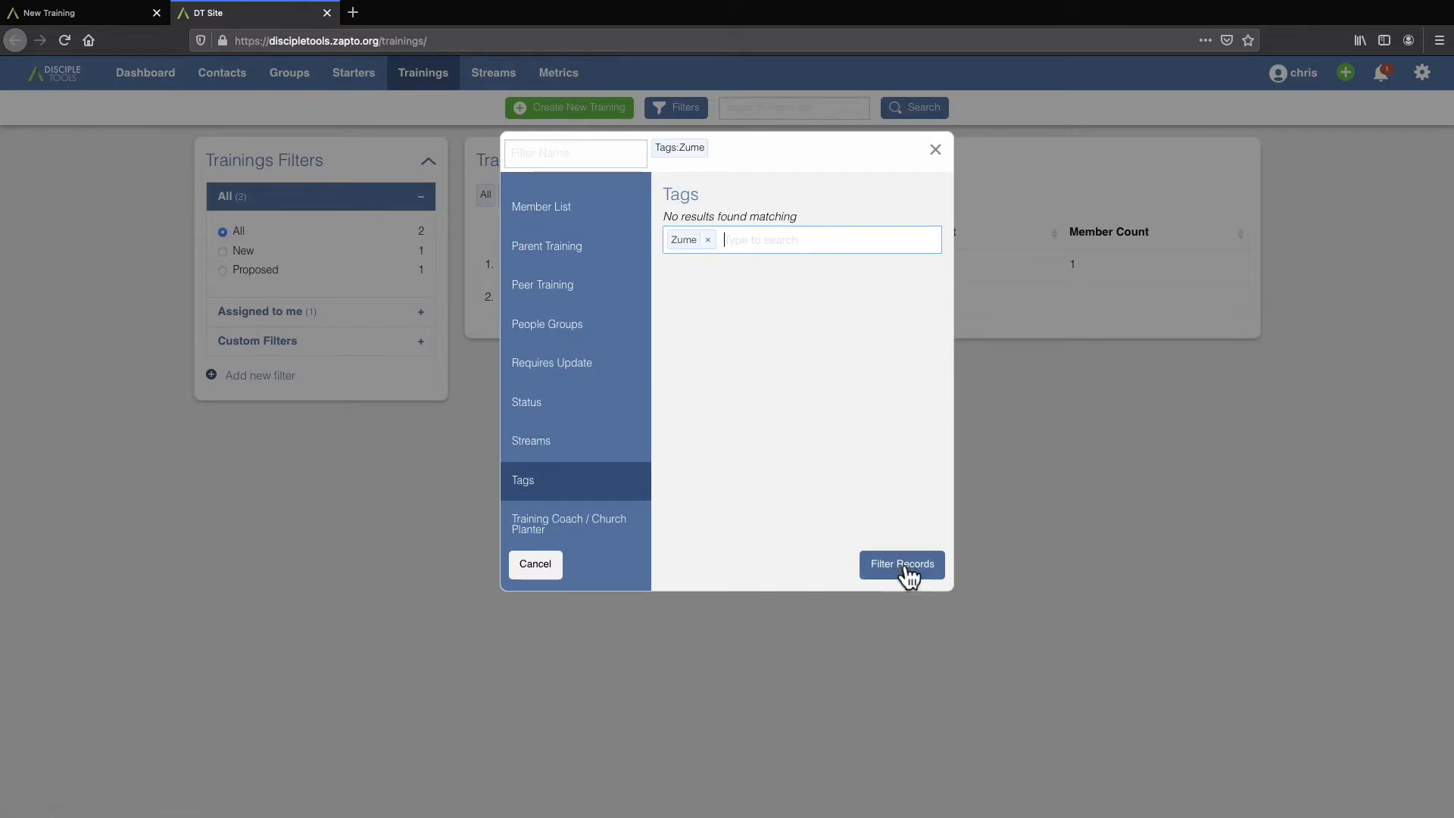
pyautogui.click(899, 567)
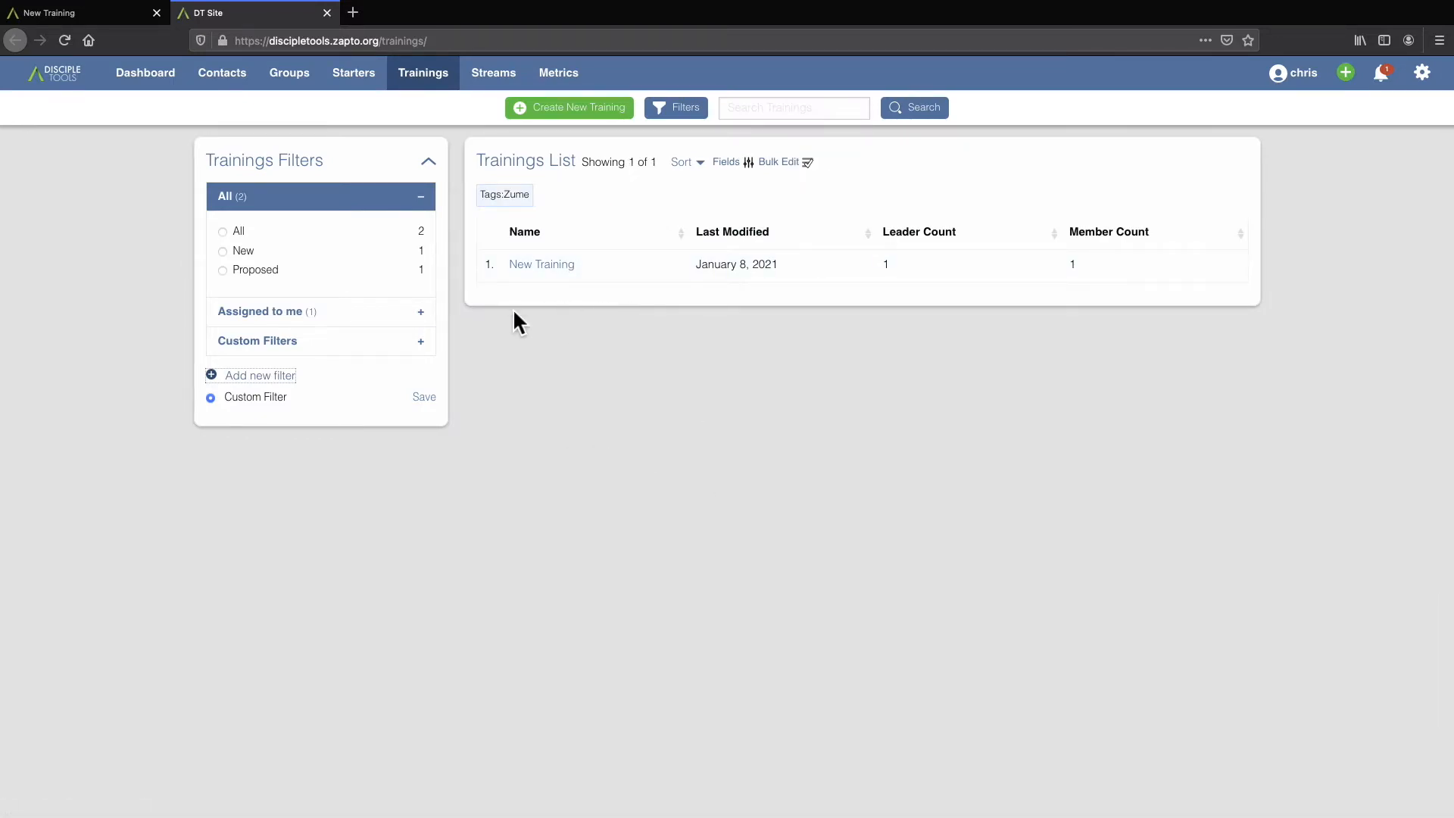
# Save the unsaved tag filter as a custom filter named "Zume".
pyautogui.click(424, 398)
pyautogui.moveTo(749, 265); pyautogui.dragTo(681, 266)
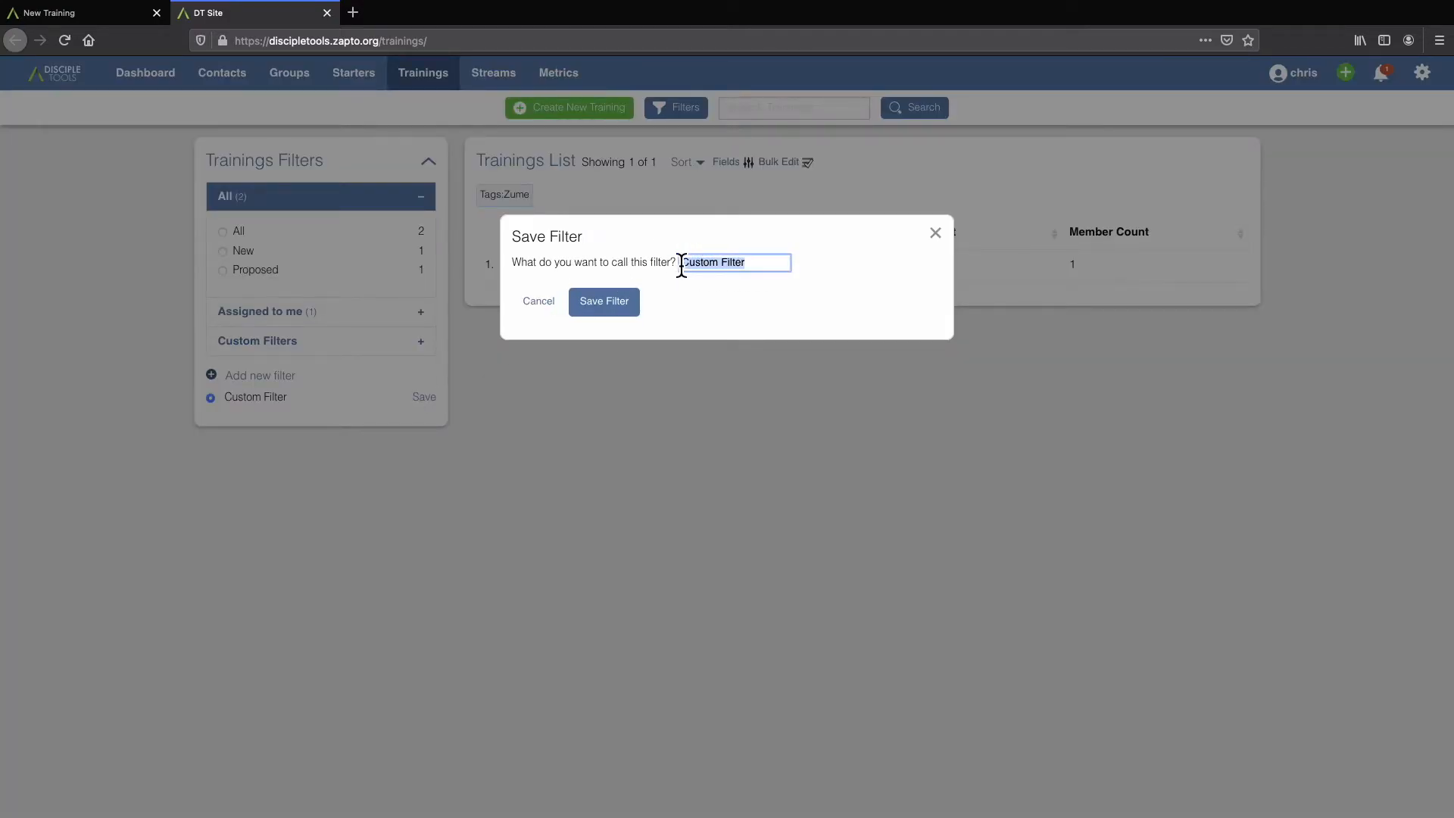
pyautogui.write('Zume')
pyautogui.click(621, 309)
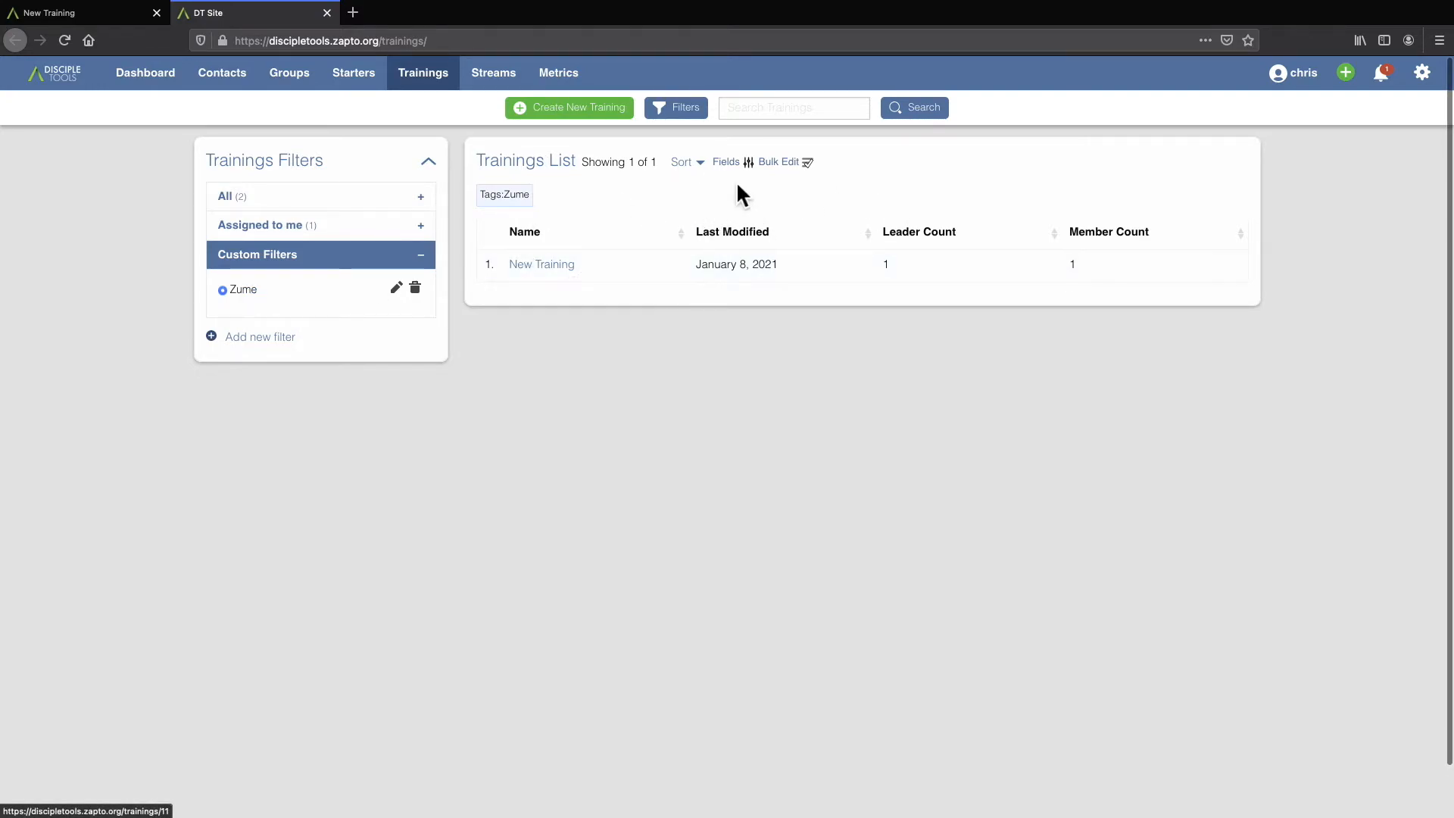
# Bulk edit all trainings in the filtered list, setting their Notes to "Zume training".
pyautogui.click(791, 167)
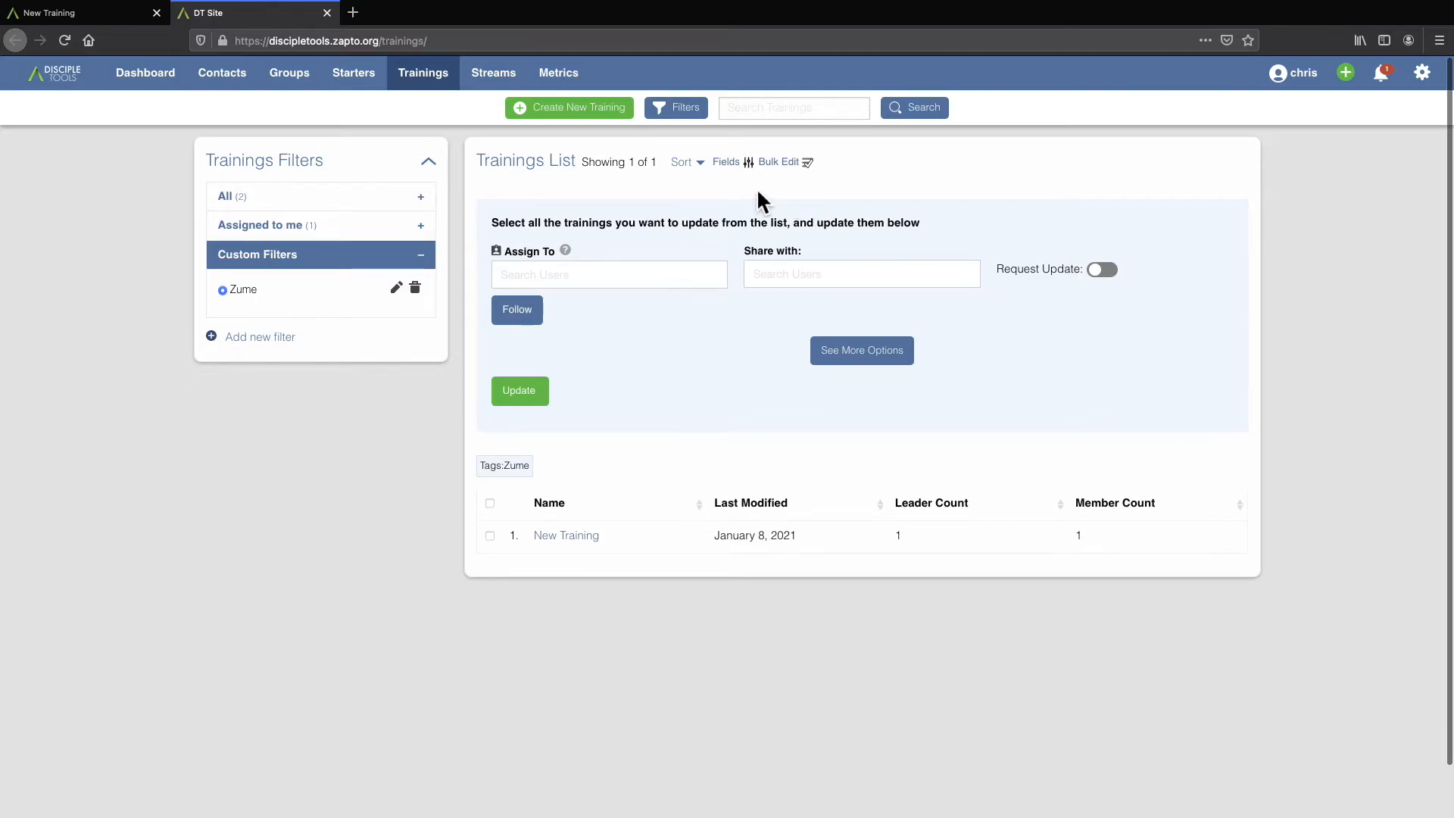
pyautogui.click(490, 504)
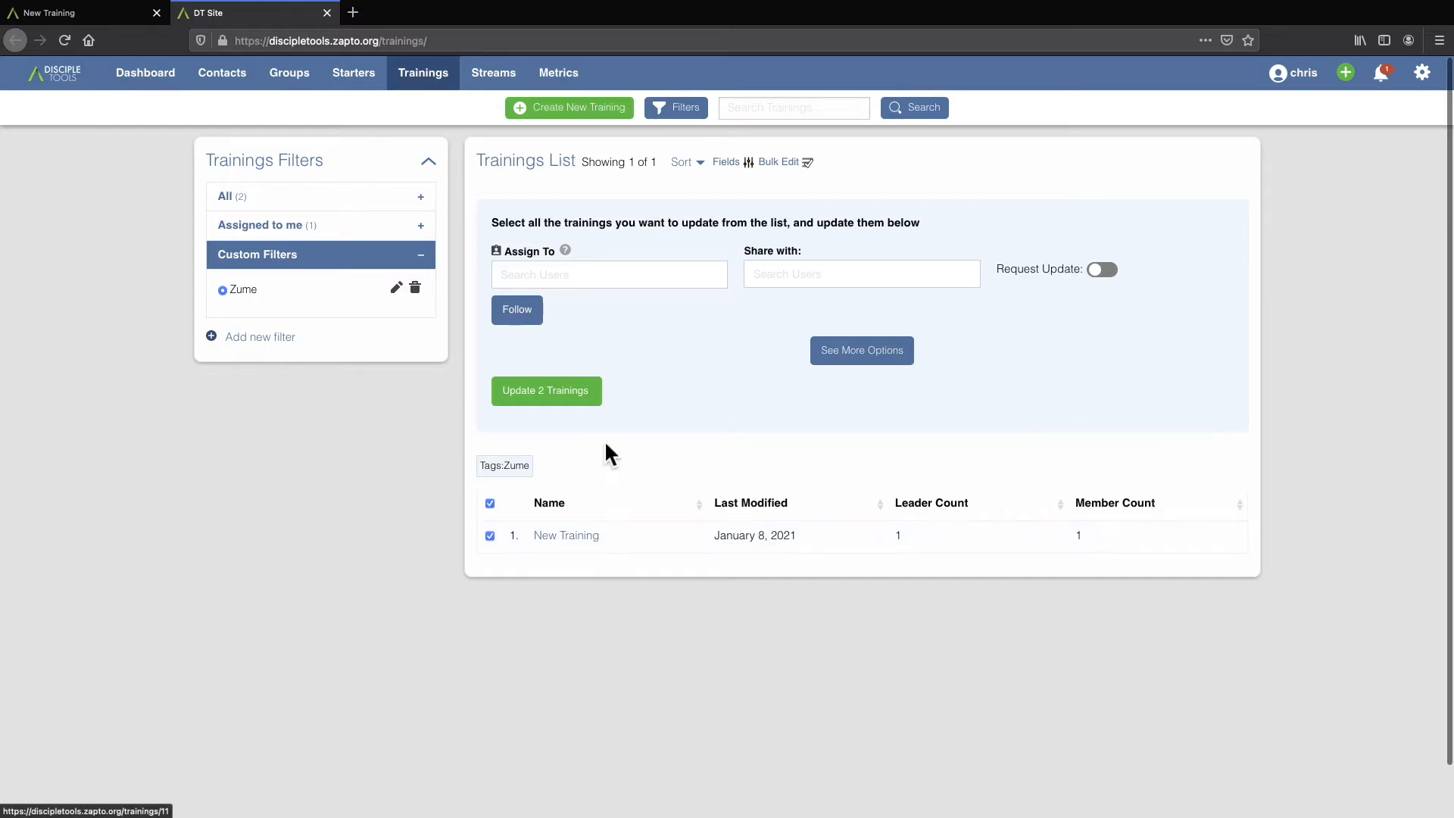
pyautogui.click(875, 359)
pyautogui.click(780, 468)
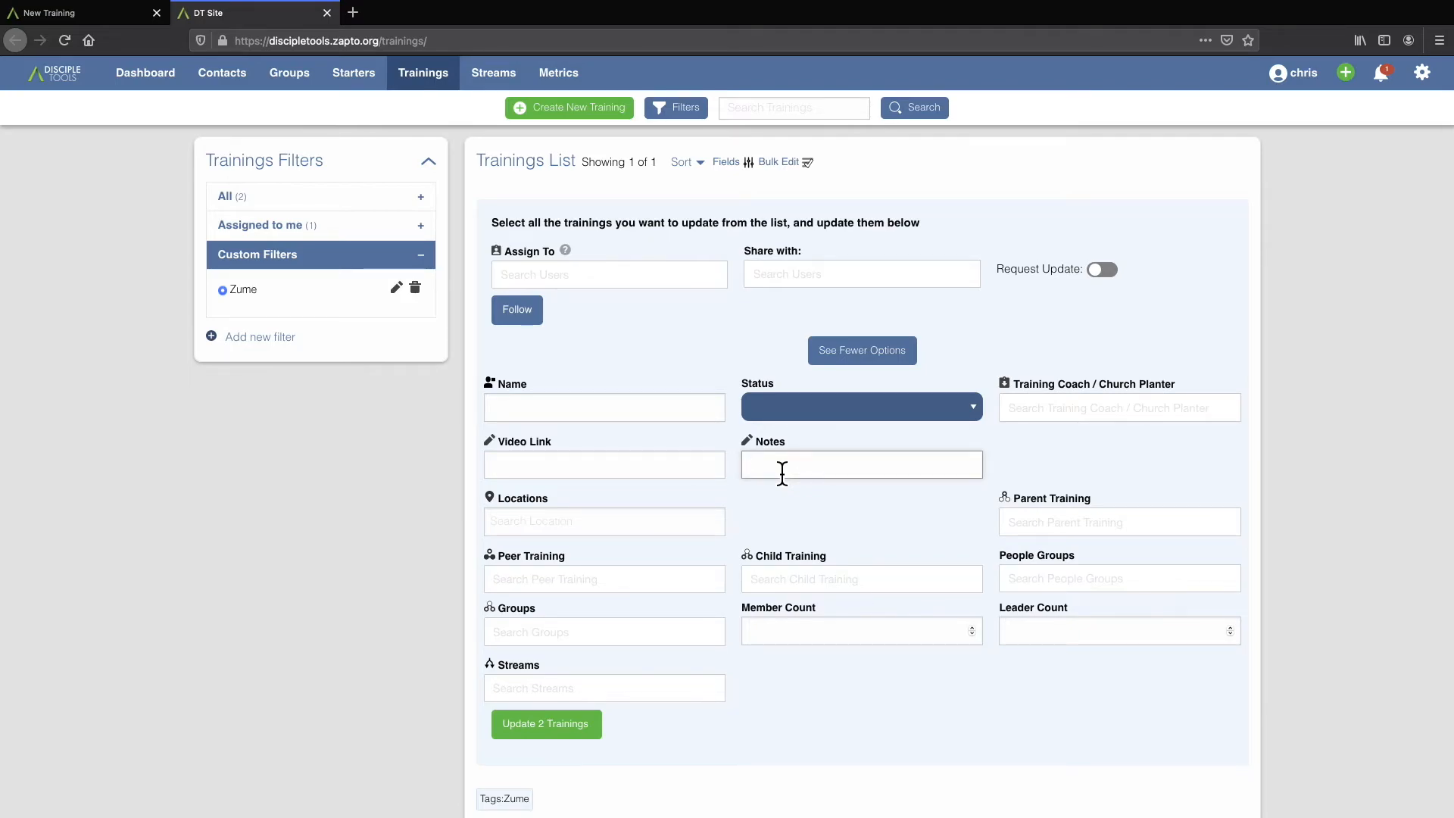
pyautogui.write('Zume training')
pyautogui.click(544, 728)
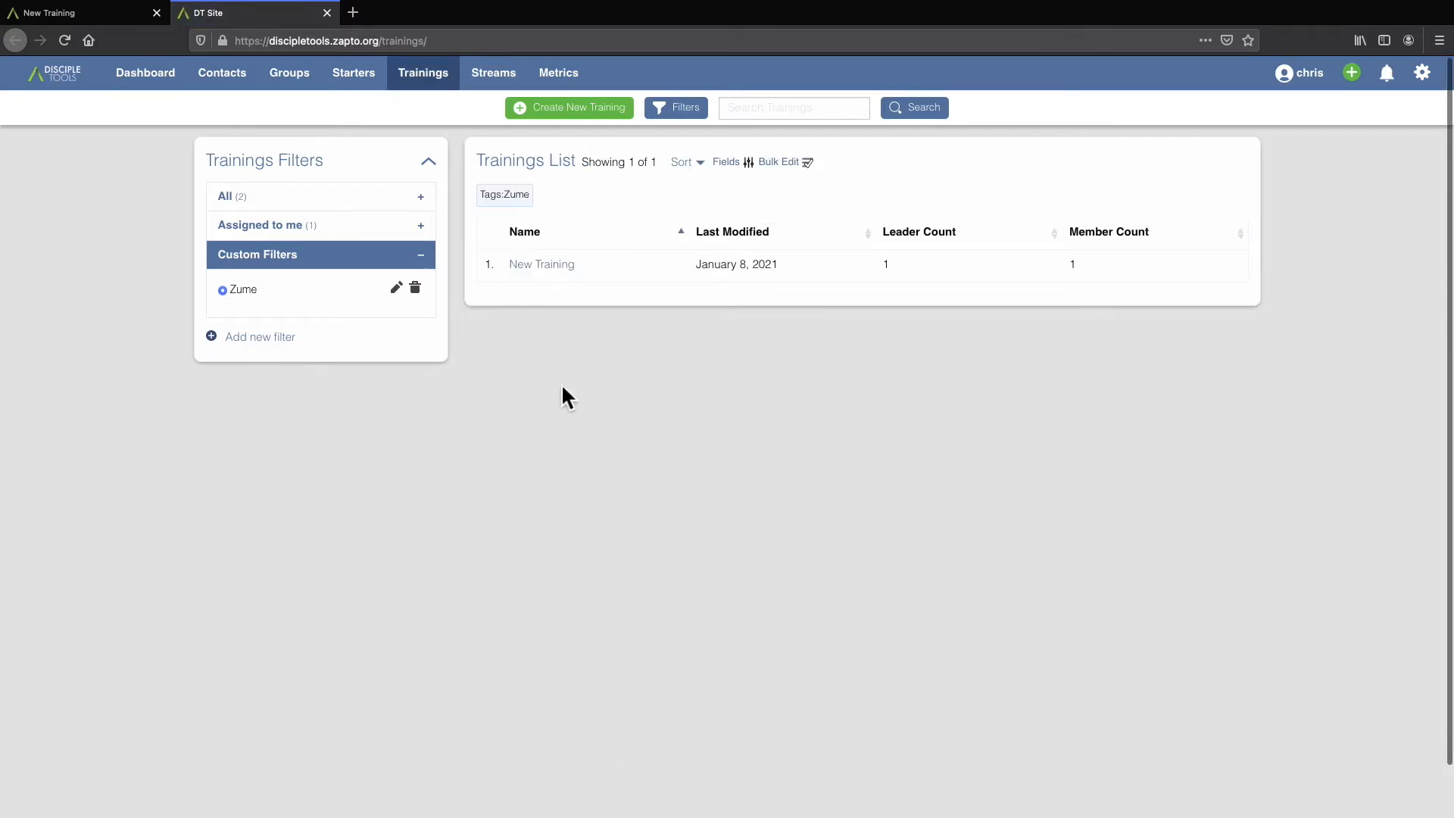
# Open the "New Training" record from the list and expand its details to check the Notes field.
pyautogui.click(555, 266)
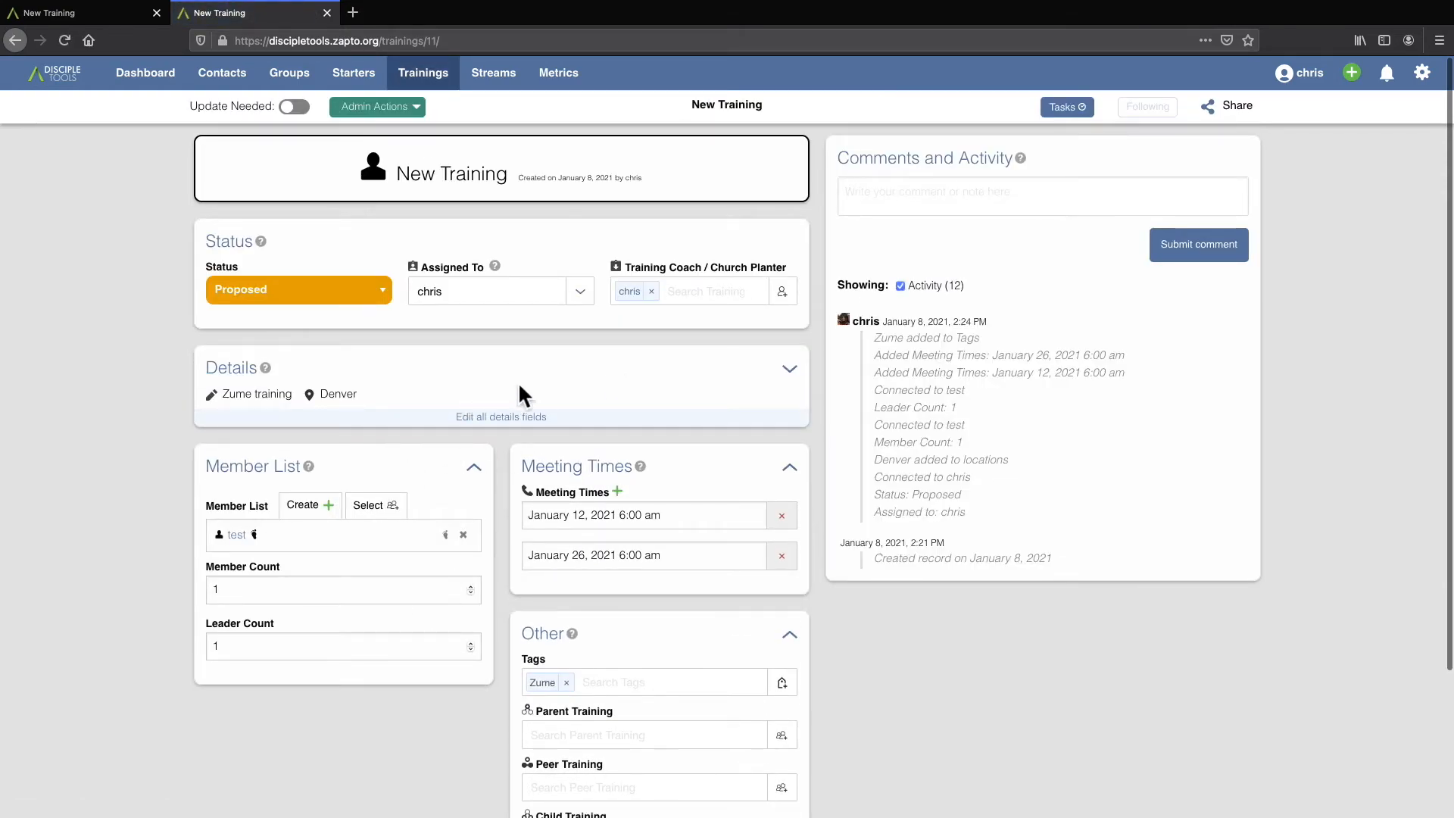
pyautogui.click(473, 417)
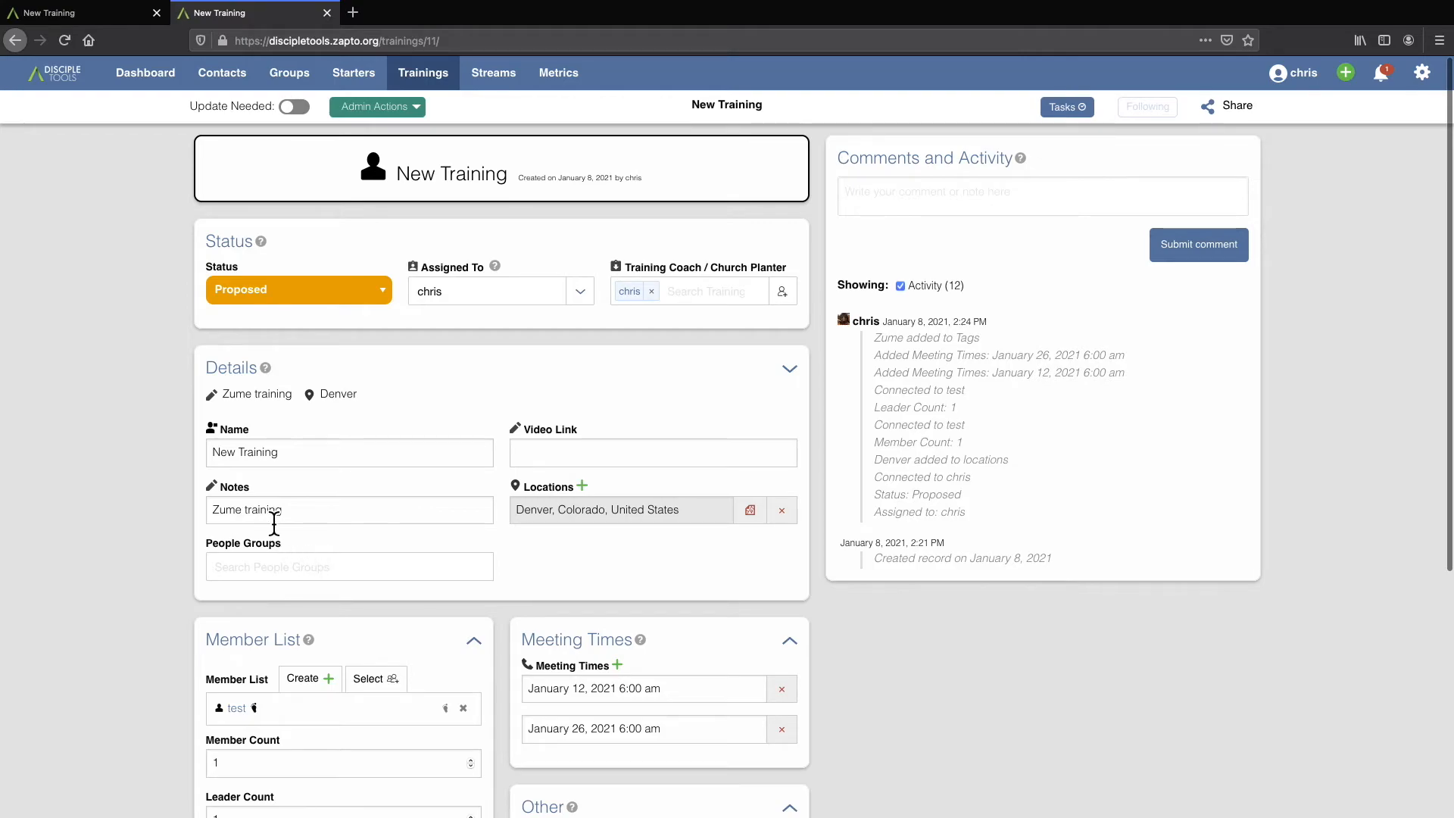
pyautogui.moveTo(285, 513); pyautogui.dragTo(204, 515)
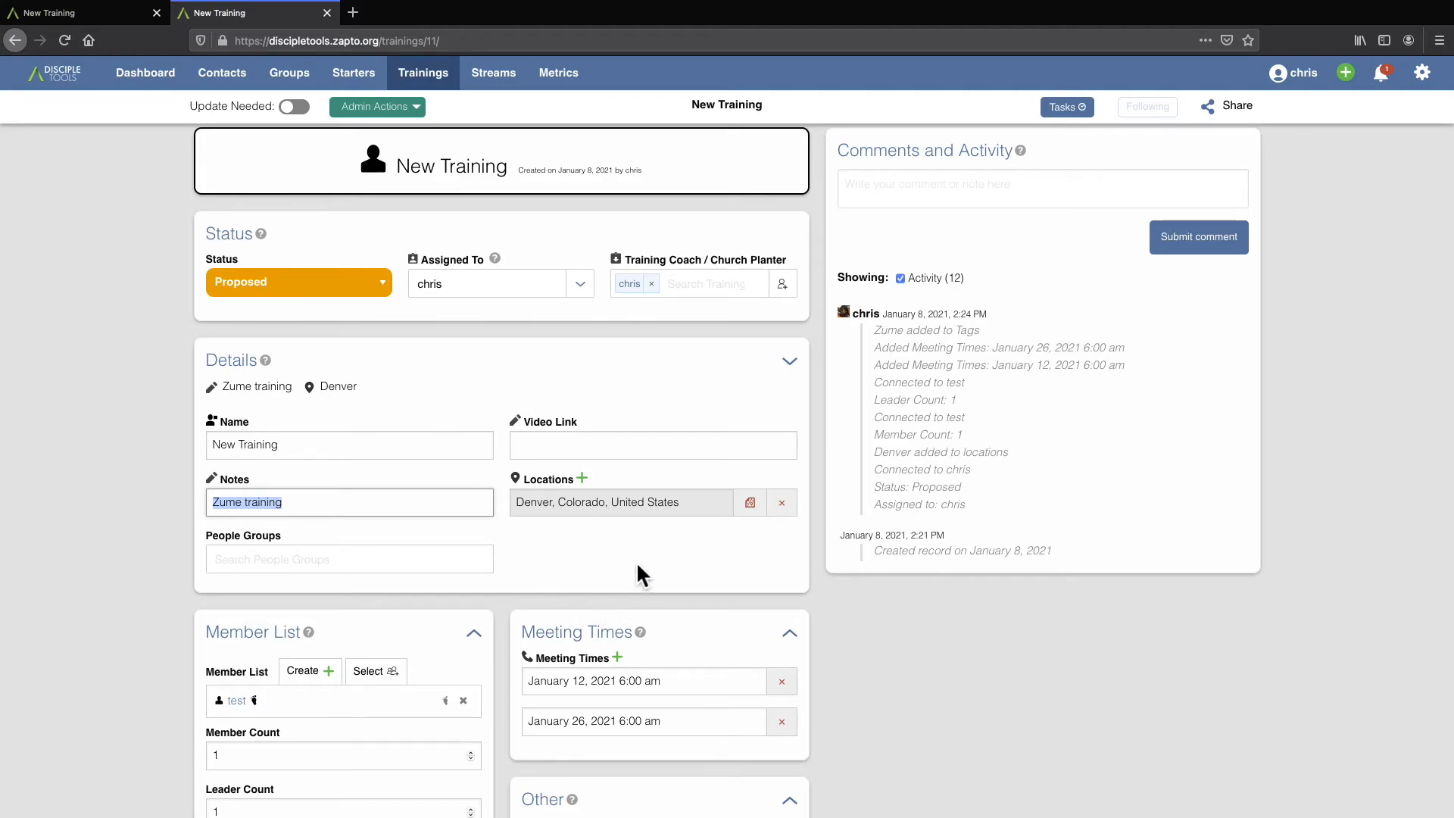
# Link the existing training "test" as a peer training of the record.
pyautogui.scroll(-5, 637, 565)
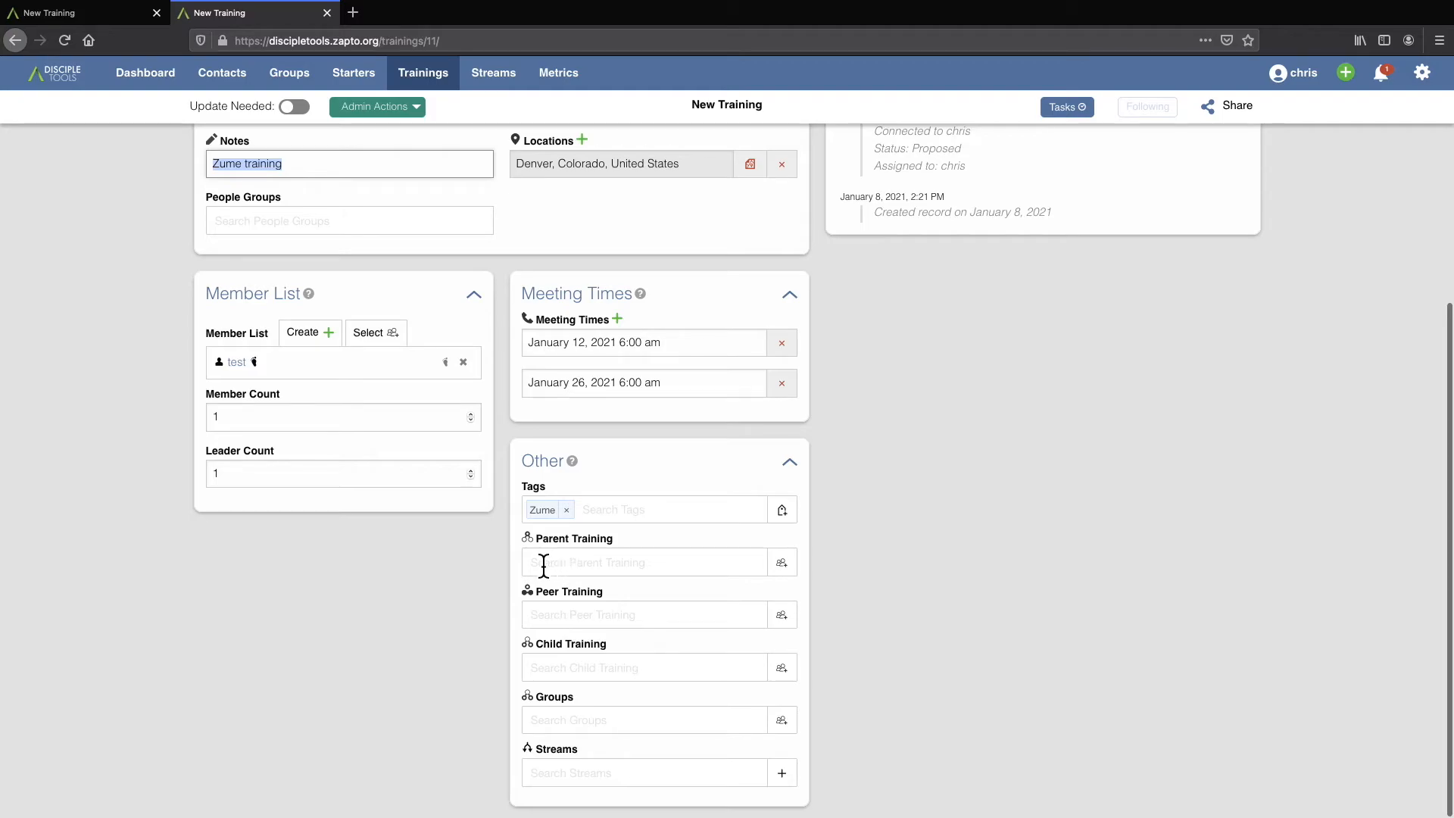
pyautogui.click(586, 621)
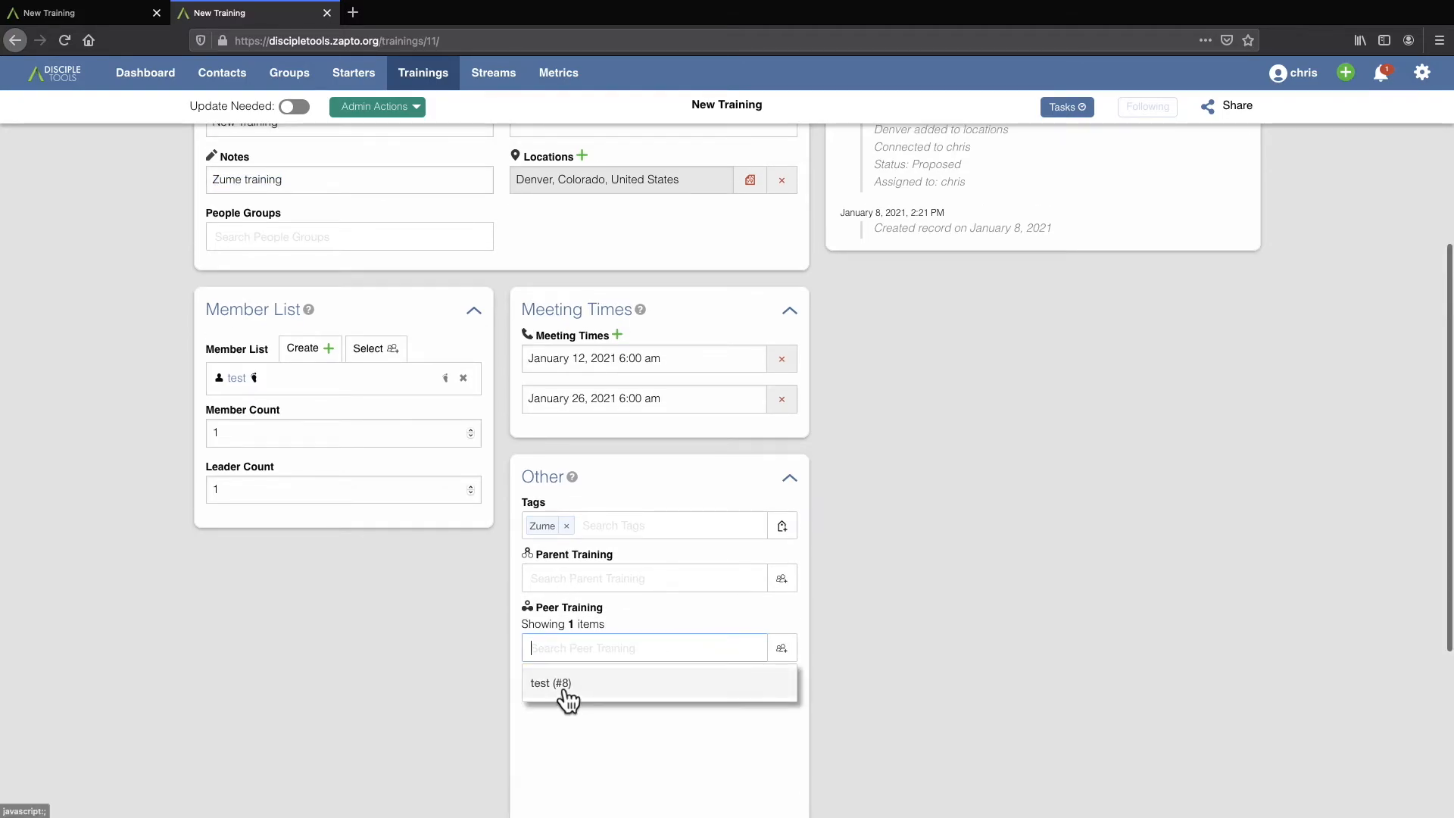
pyautogui.click(566, 693)
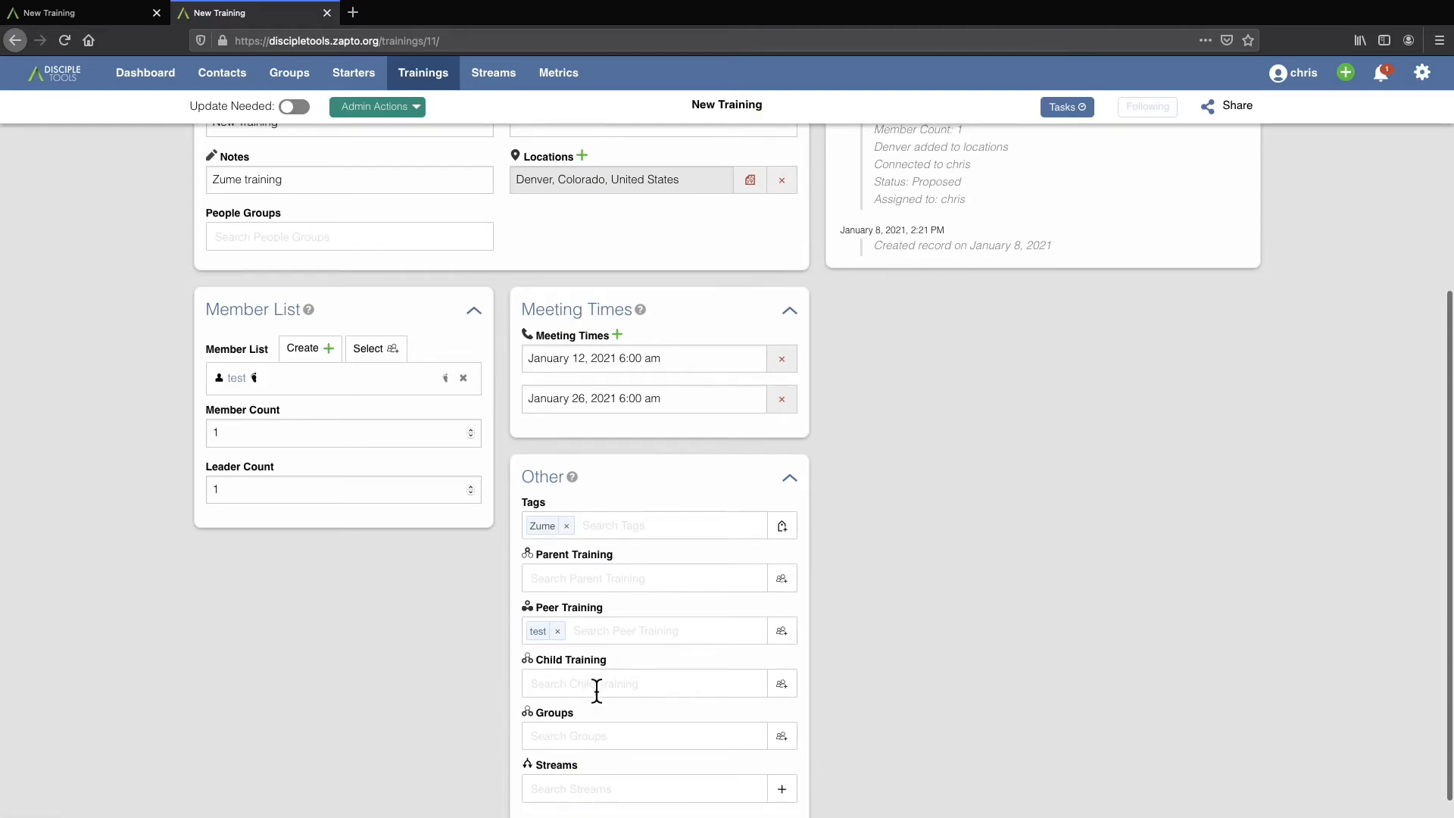
# Create a child training named "New Child Training" from this record and return to the training.
pyautogui.click(782, 684)
pyautogui.click(560, 287)
pyautogui.write('New Chi')
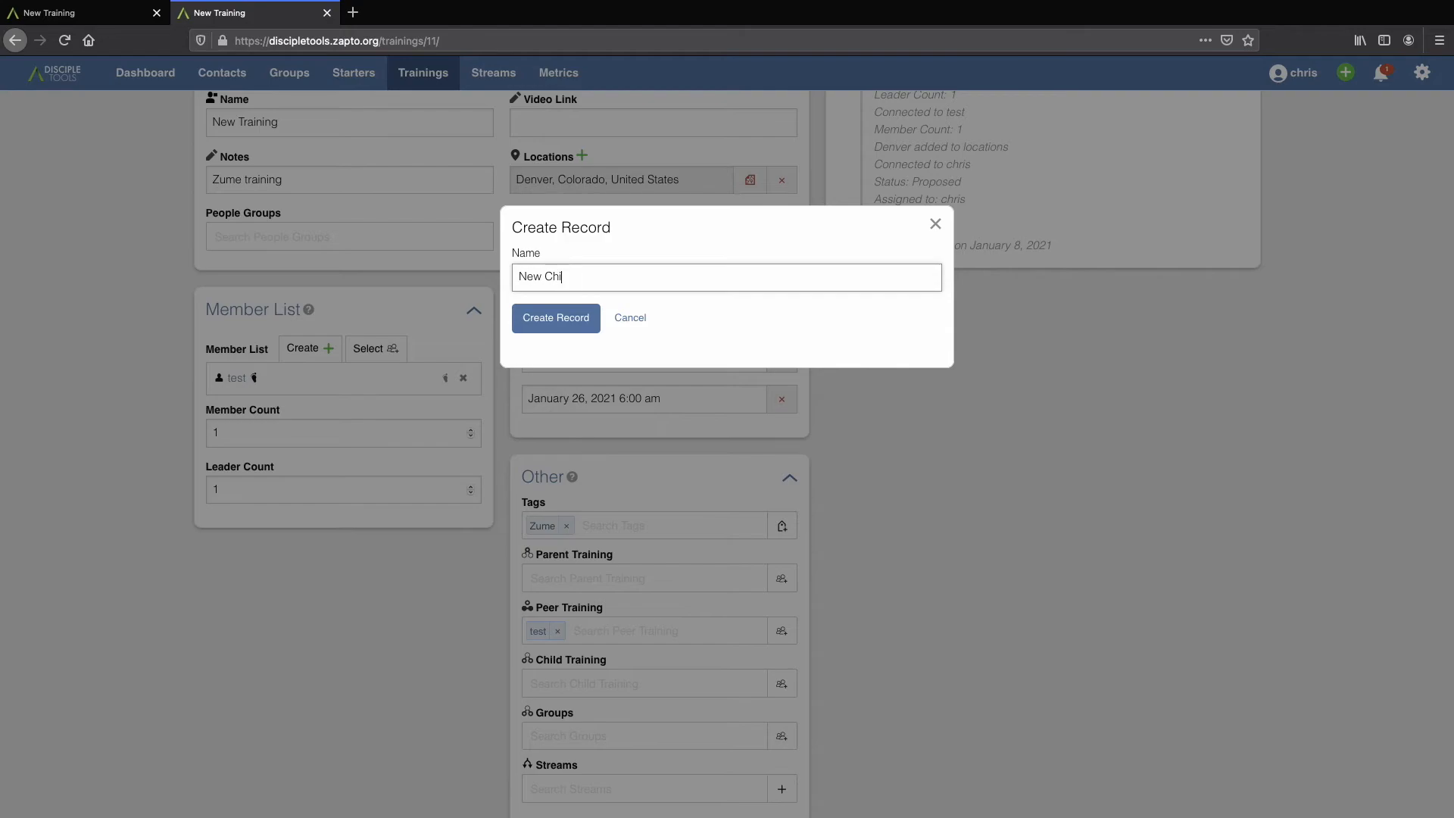
pyautogui.write('ld D')
pyautogui.press('BackSpace')
pyautogui.click(585, 322)
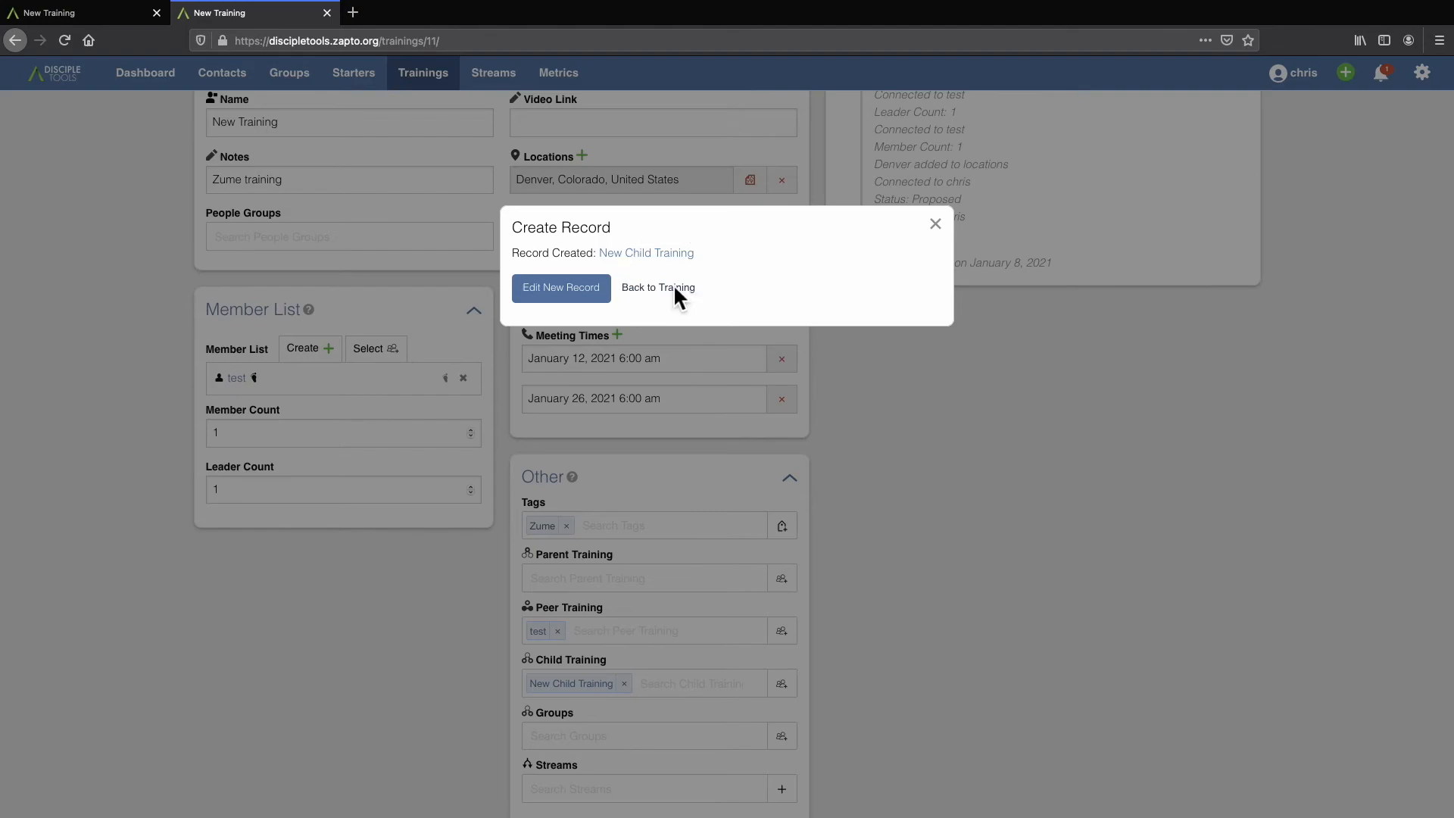
pyautogui.click(674, 287)
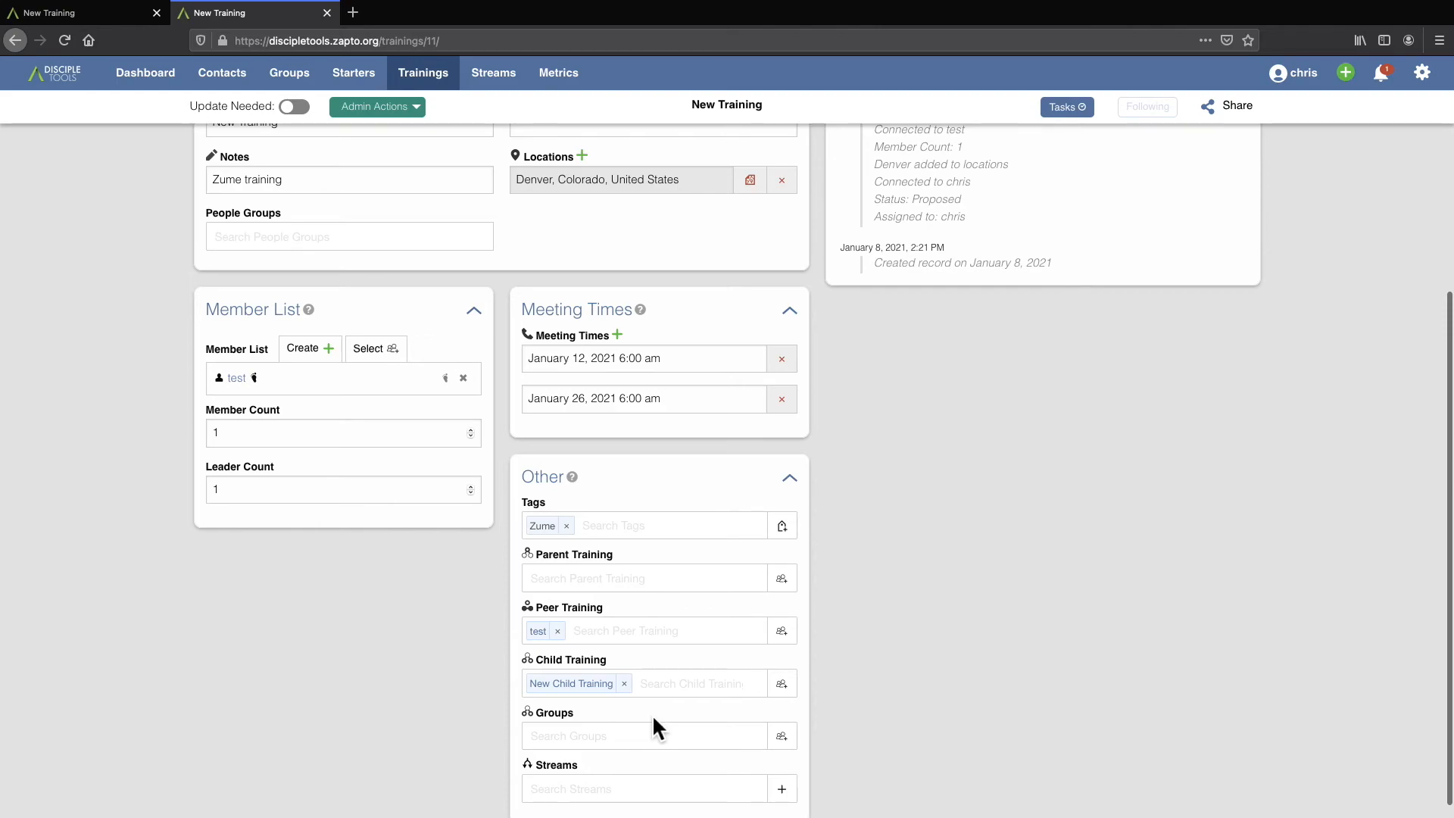
# Create a linked group named "New Group From Training" from this record and return to the training.
pyautogui.click(569, 743)
pyautogui.scroll(-3, 474, 701)
pyautogui.click(484, 708)
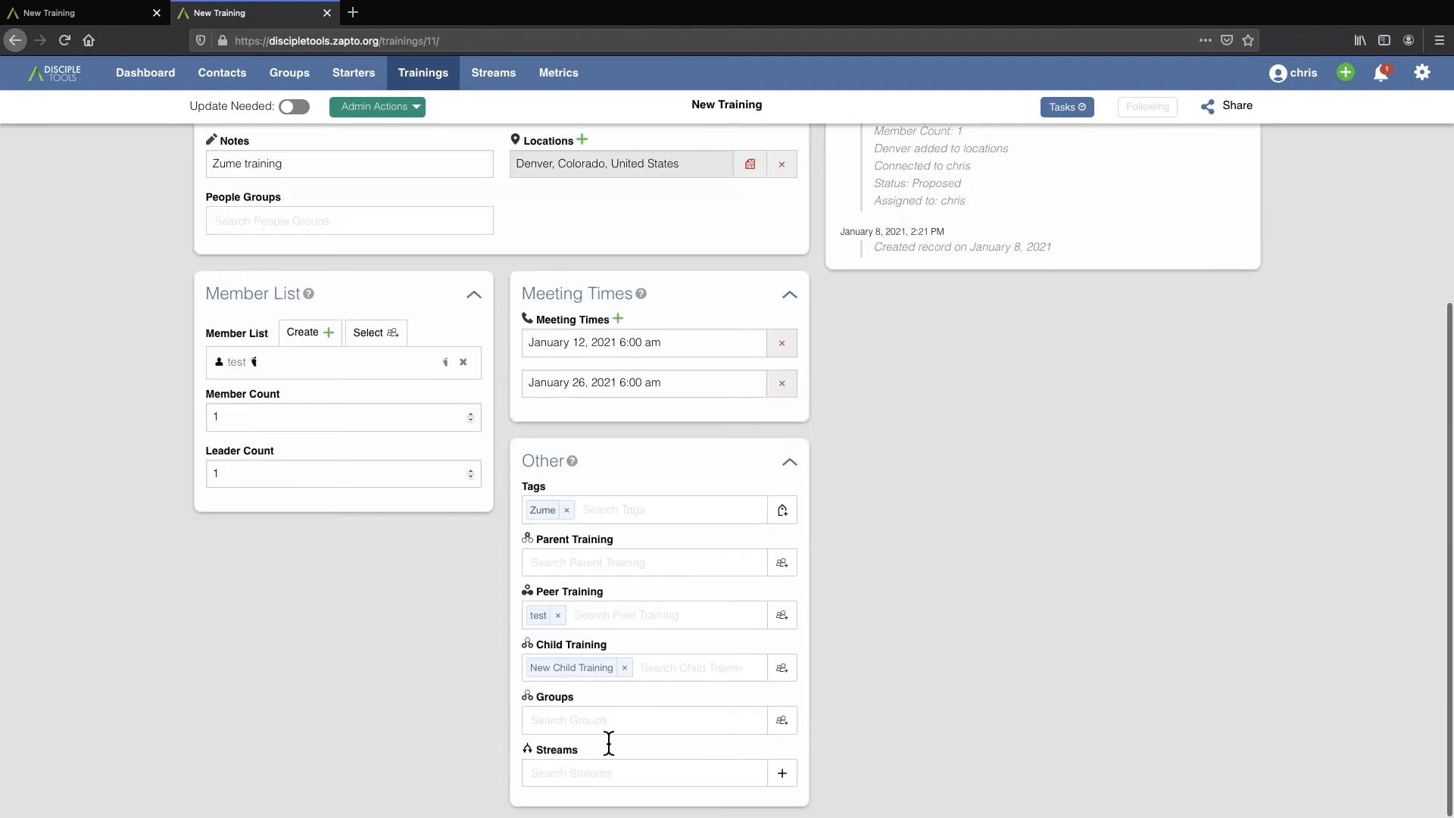
pyautogui.click(783, 772)
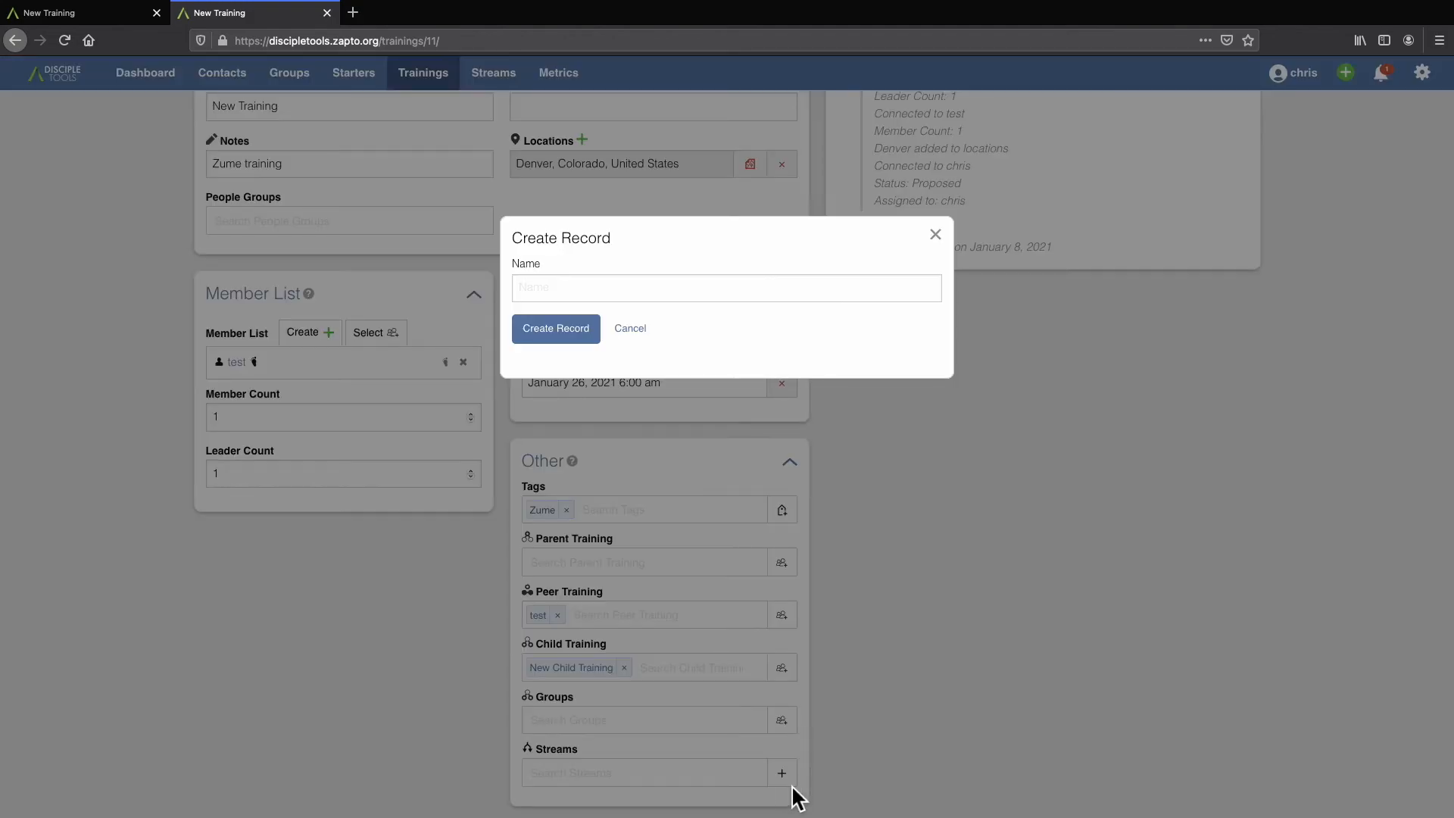
pyautogui.click(583, 295)
pyautogui.write('New Group From Training')
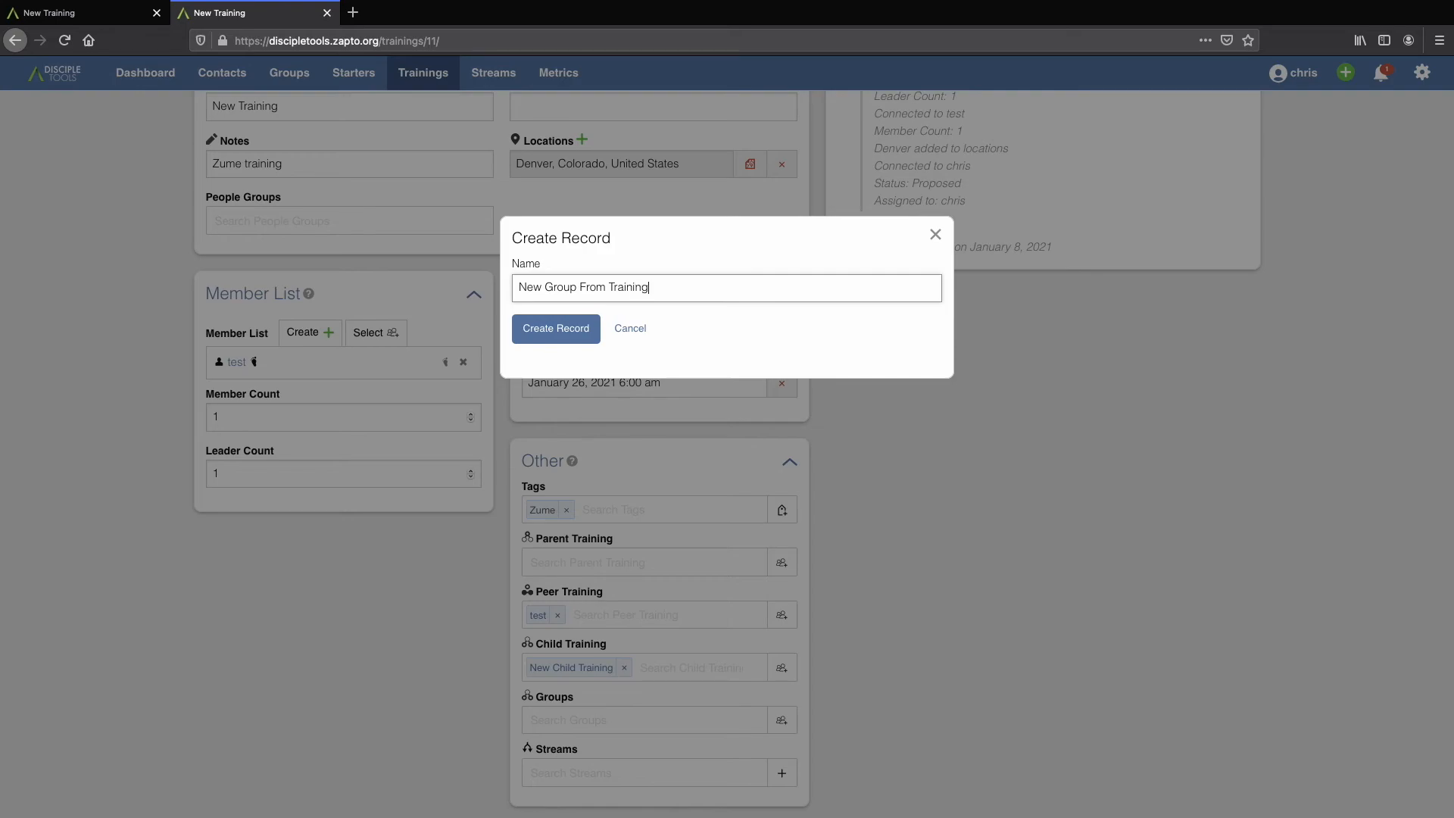
pyautogui.click(564, 333)
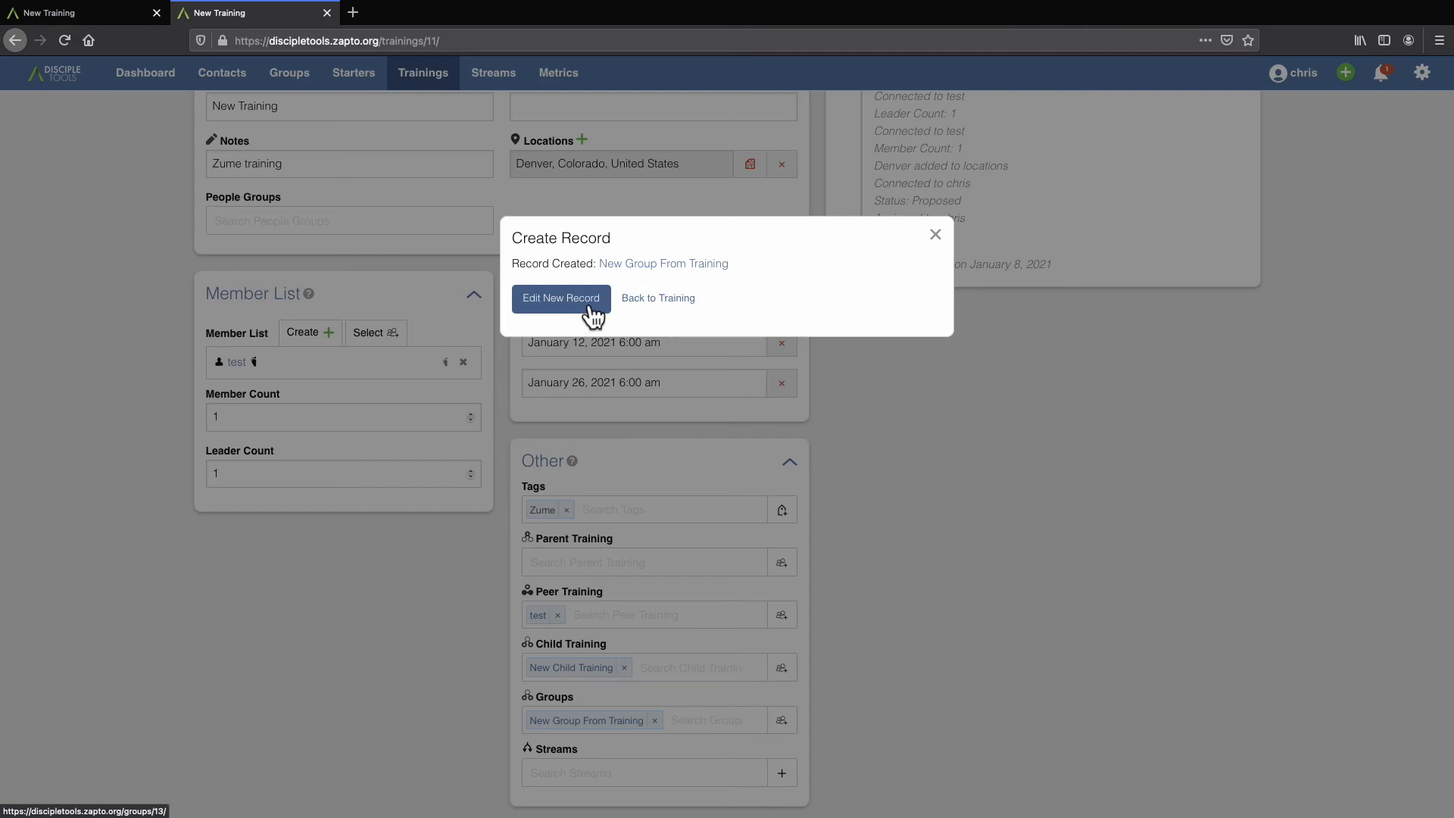
pyautogui.click(665, 303)
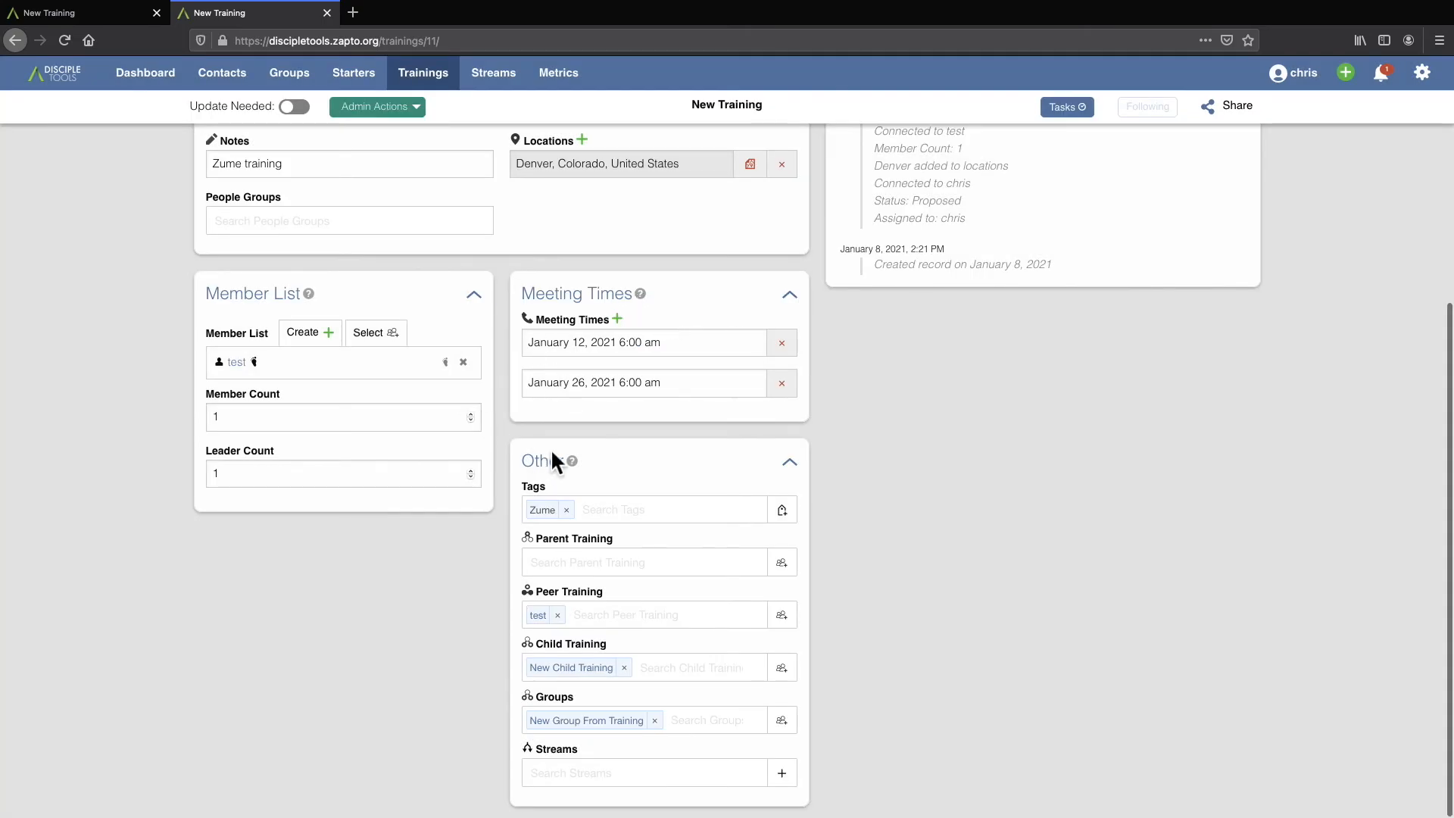
# Post the comment "Comments" in the training's comments and activity section.
pyautogui.click(419, 100)
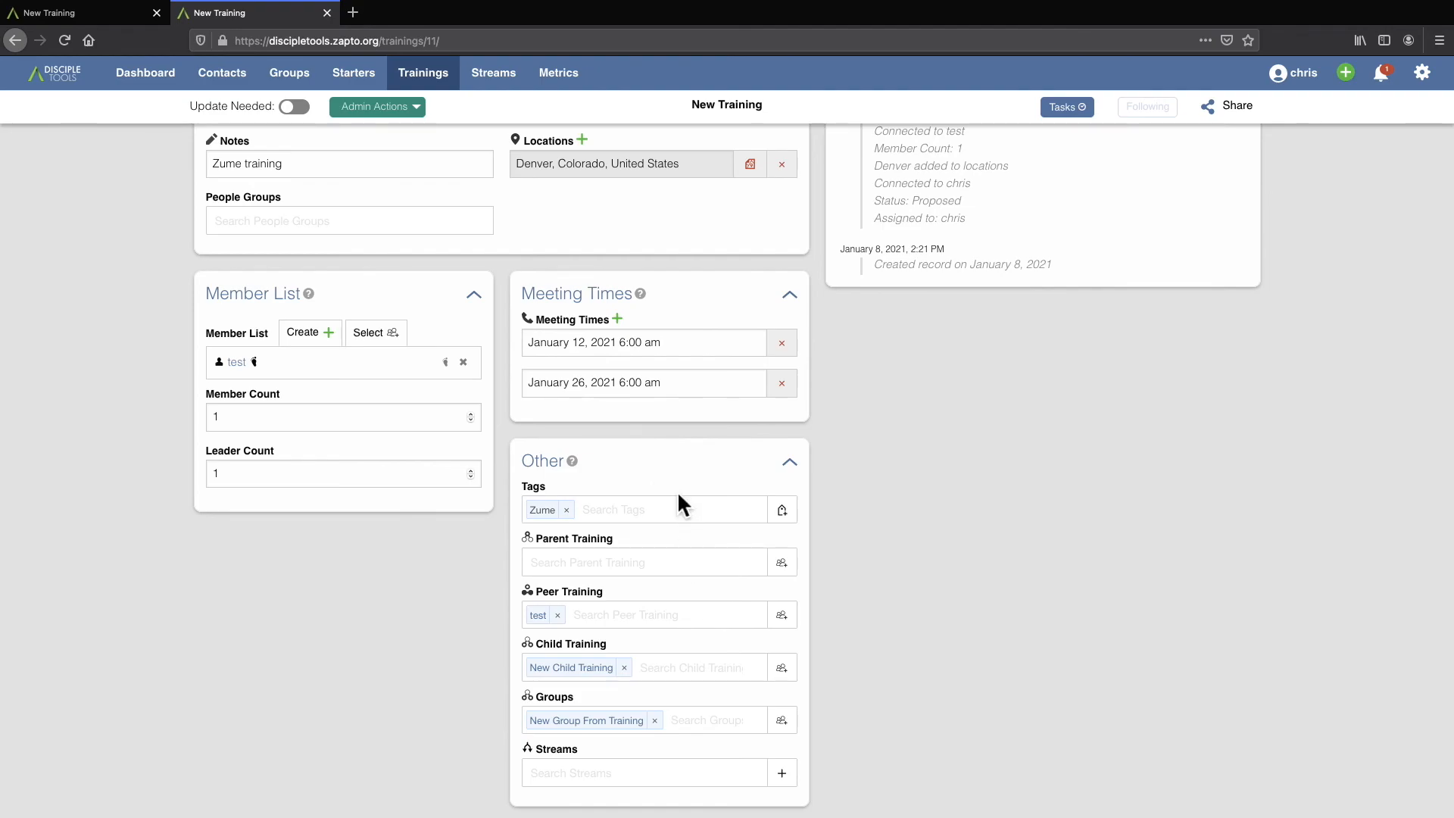
pyautogui.scroll(5, 877, 442)
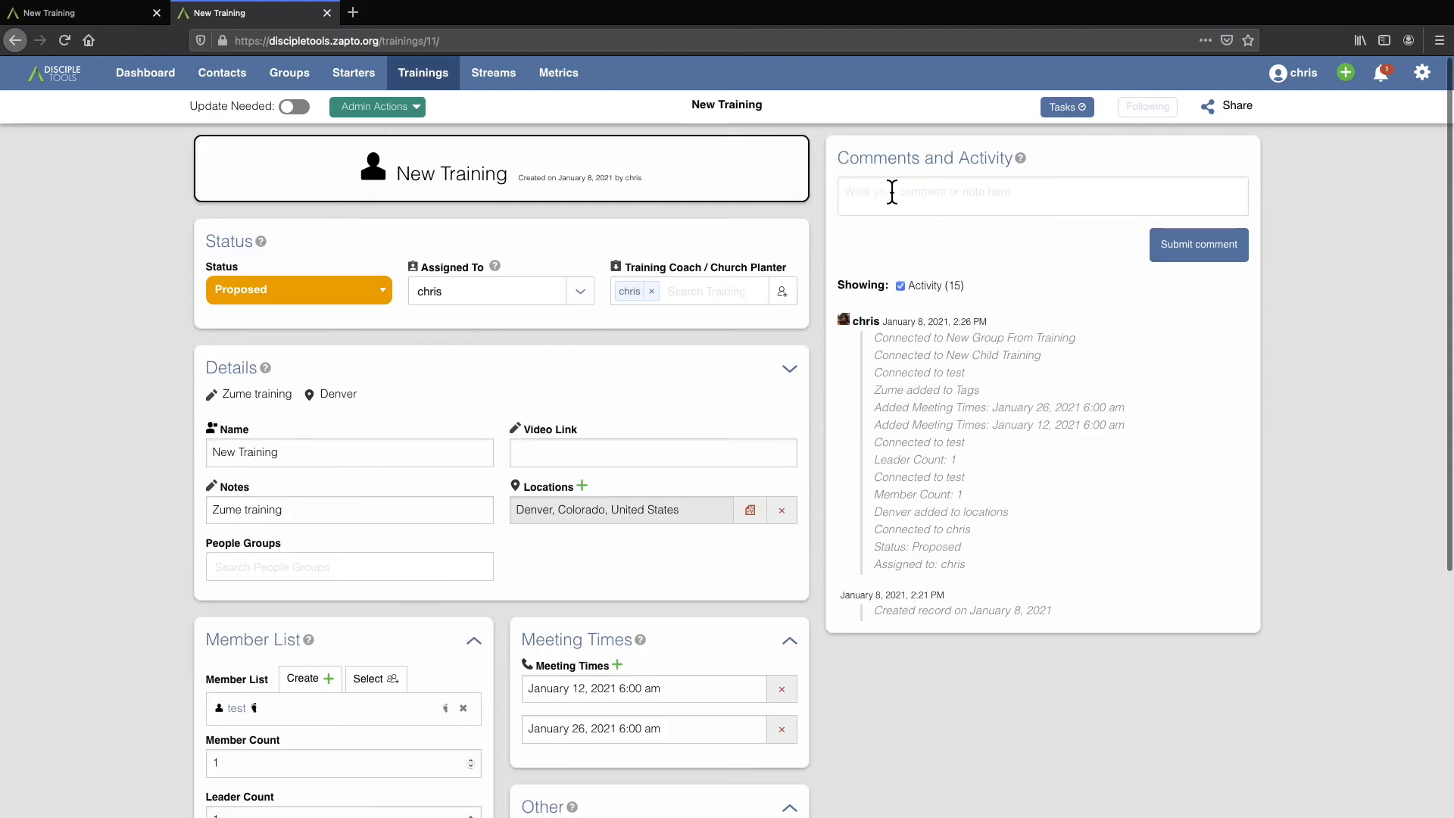
pyautogui.click(853, 198)
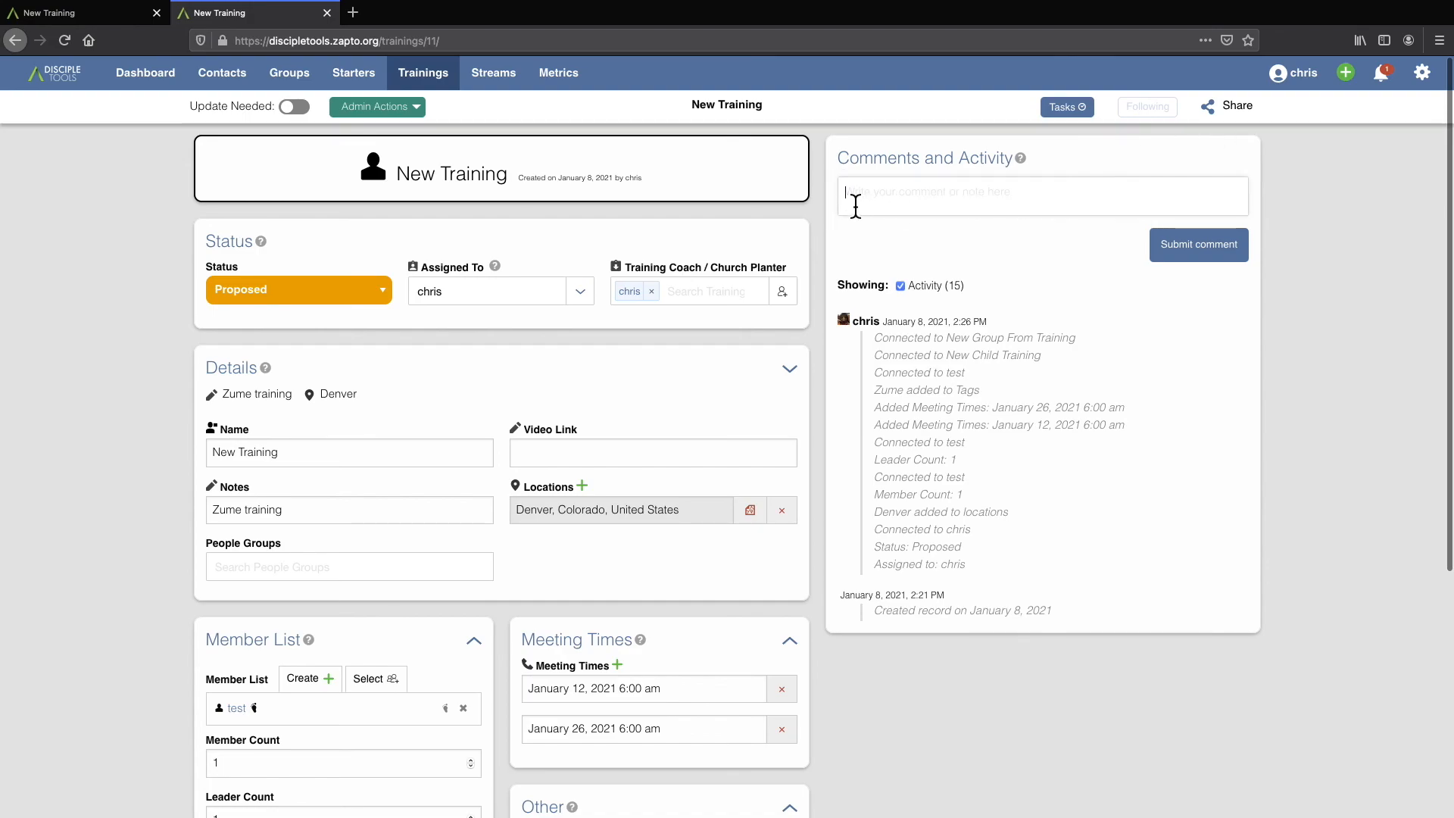
pyautogui.write('Comments')
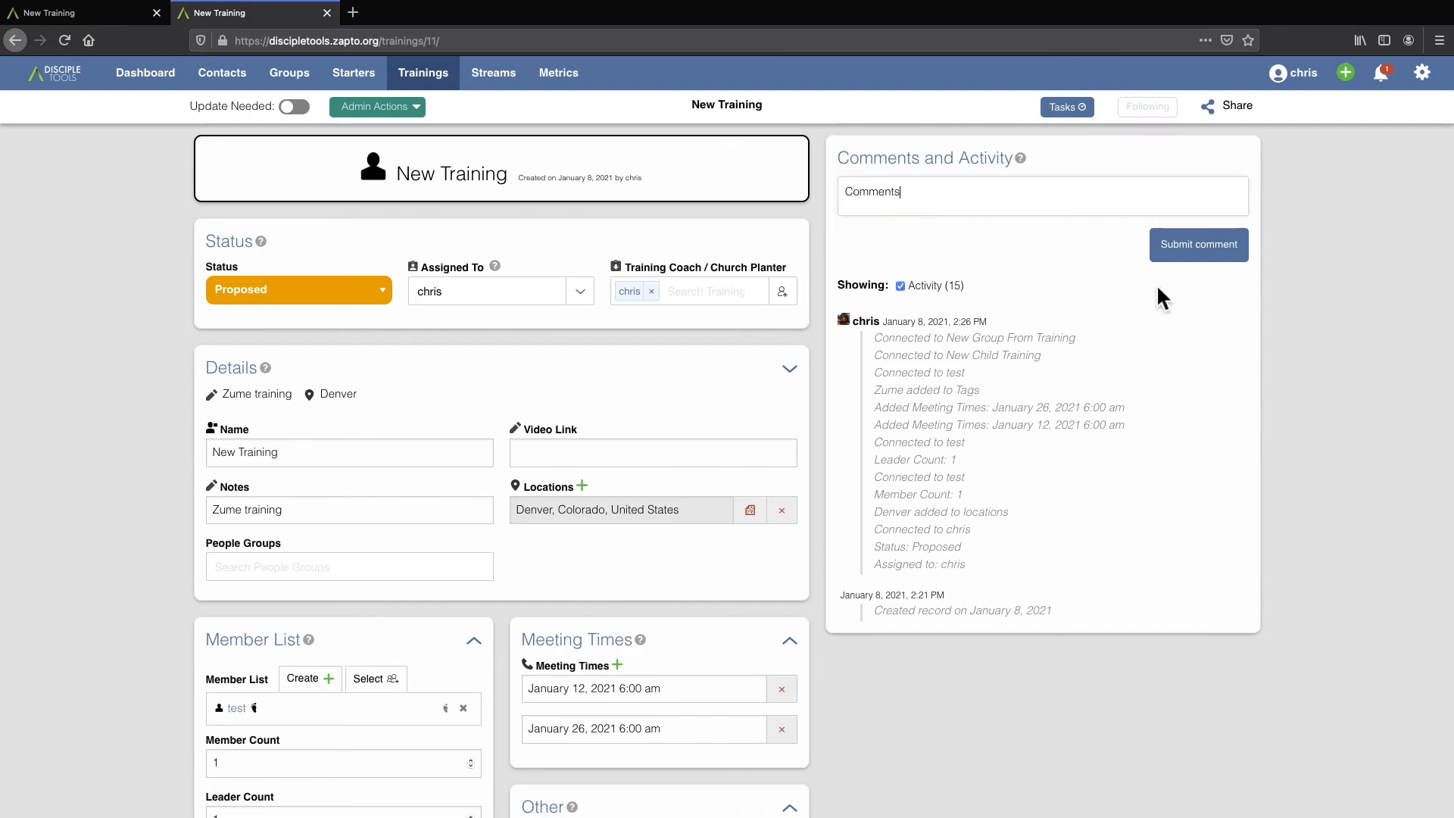
pyautogui.click(1208, 256)
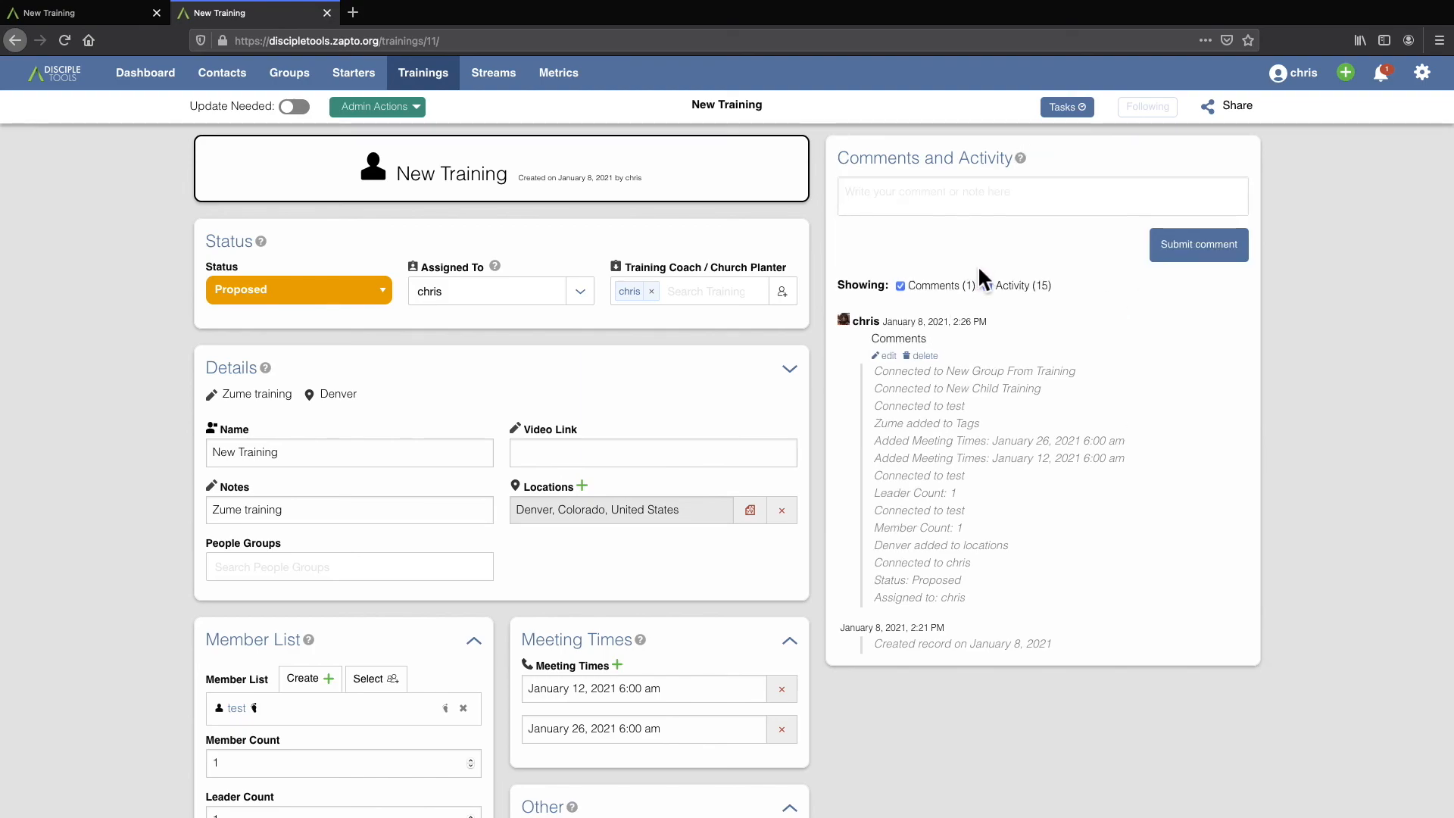
# View the training's share settings and close them without changing who it is shared with.
pyautogui.click(1234, 104)
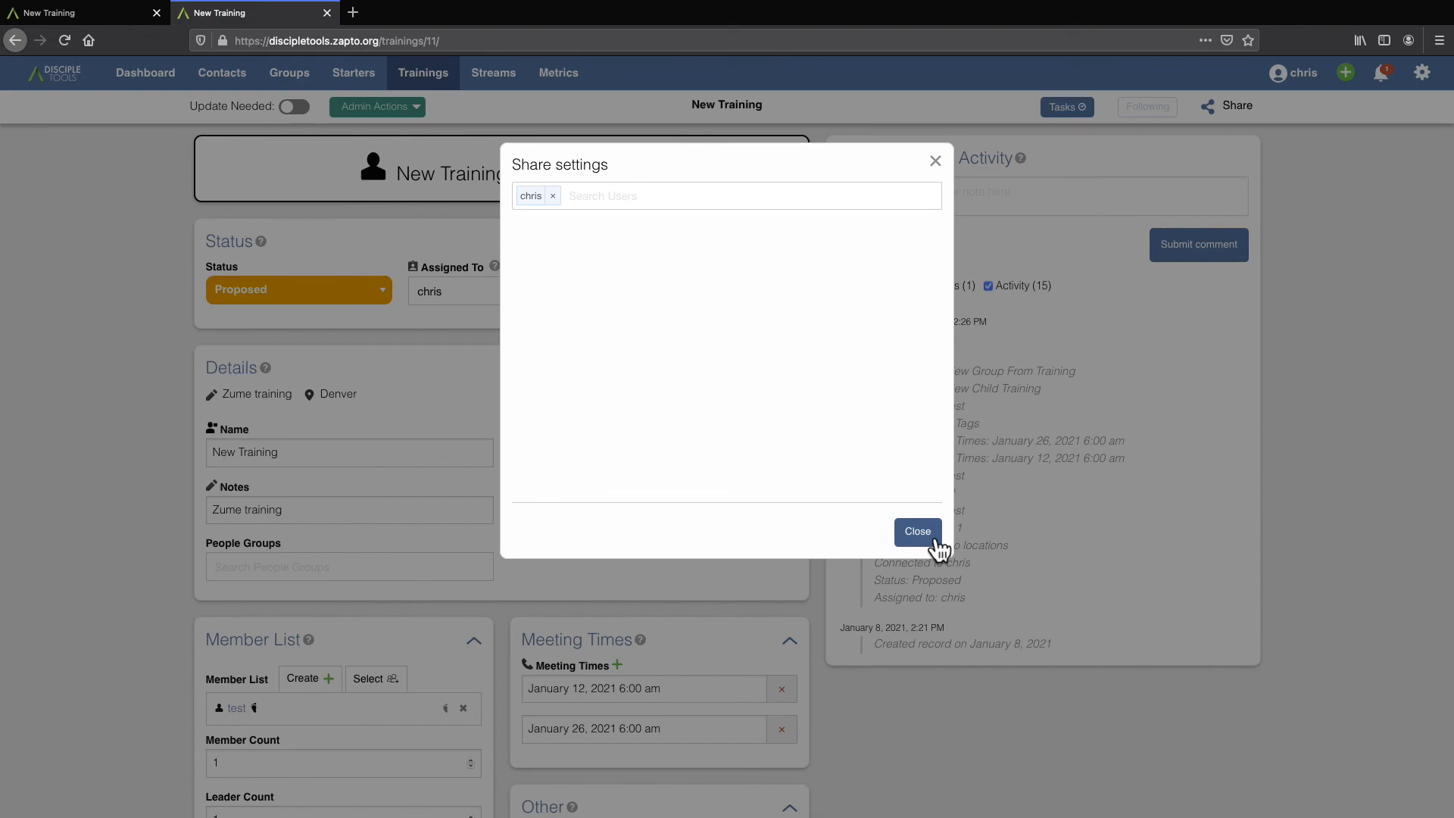
pyautogui.click(936, 161)
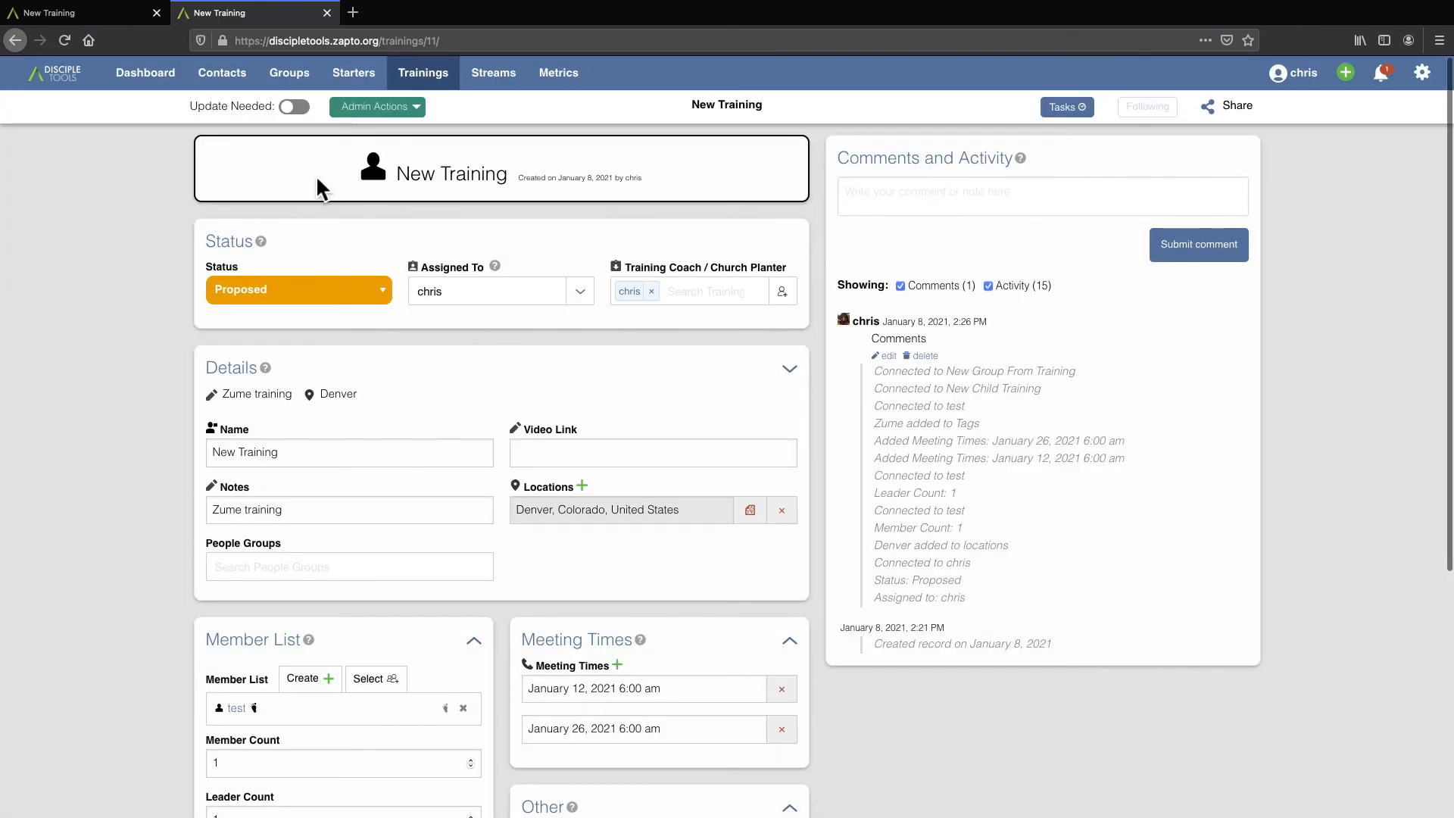